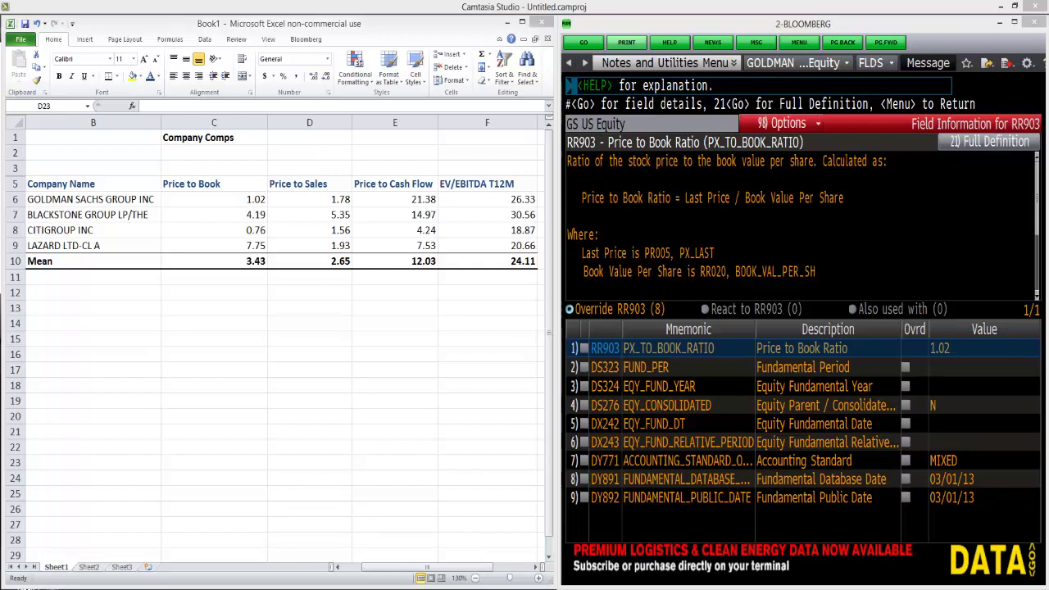
Switch to Bloomberg Terminal and enter the BQ quote command for GS US Equity
{"action": "key", "text": "alt+Tab"}
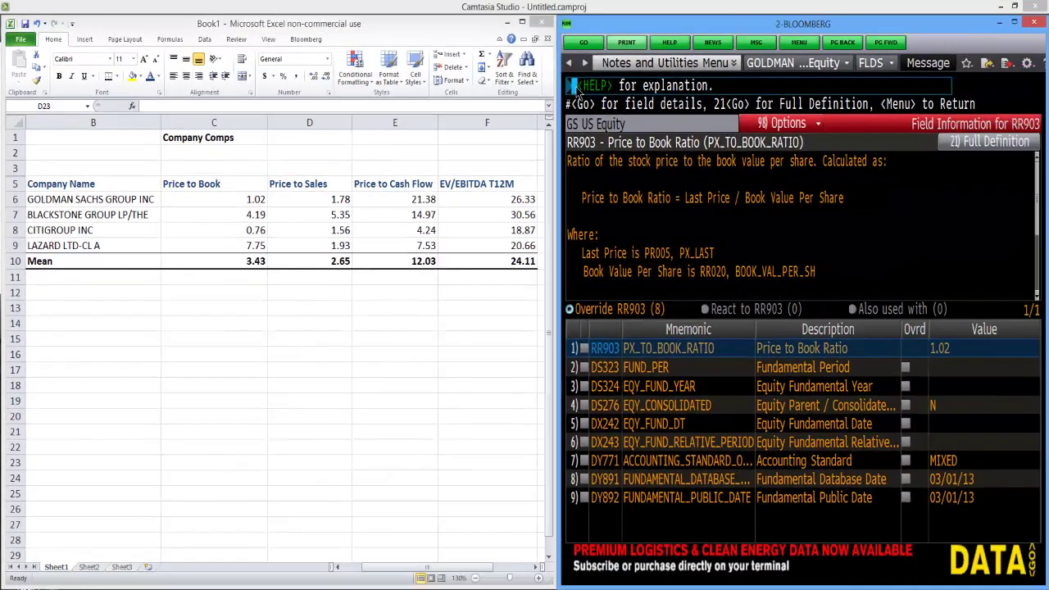
{"action": "left_click", "coordinate": [579, 87]}
{"action": "type", "text": "B"}
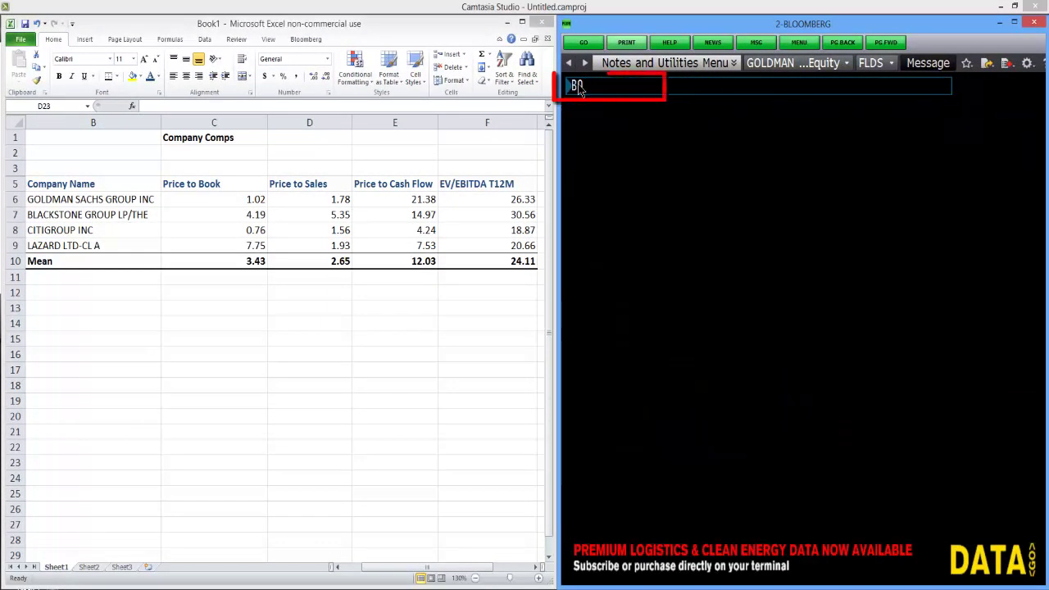
{"action": "type", "text": "Q"}
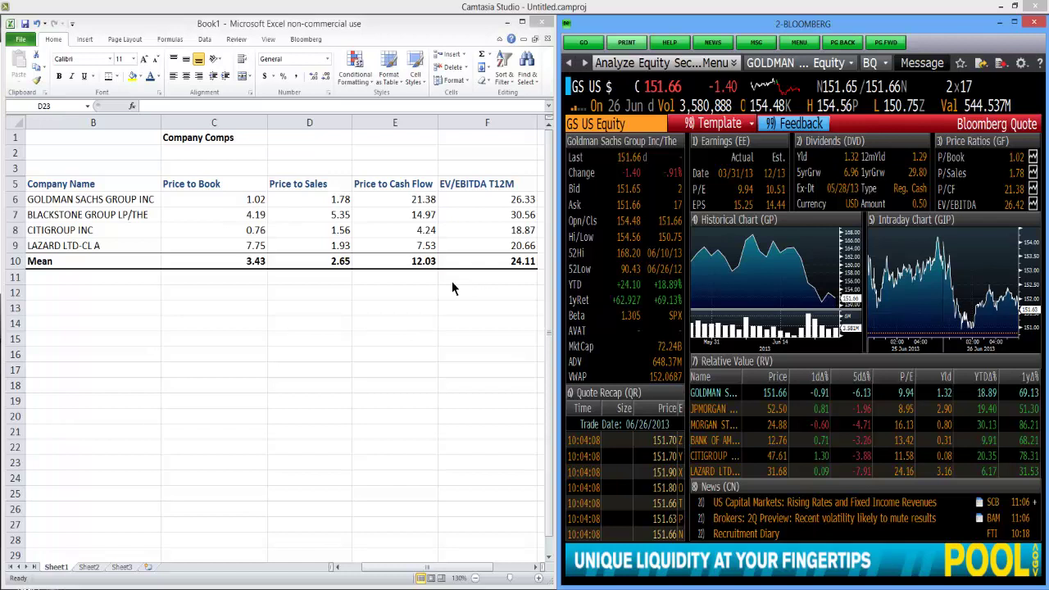
On Sheet2, enter the field name NAME in cell C4
{"action": "left_click", "coordinate": [88, 568]}
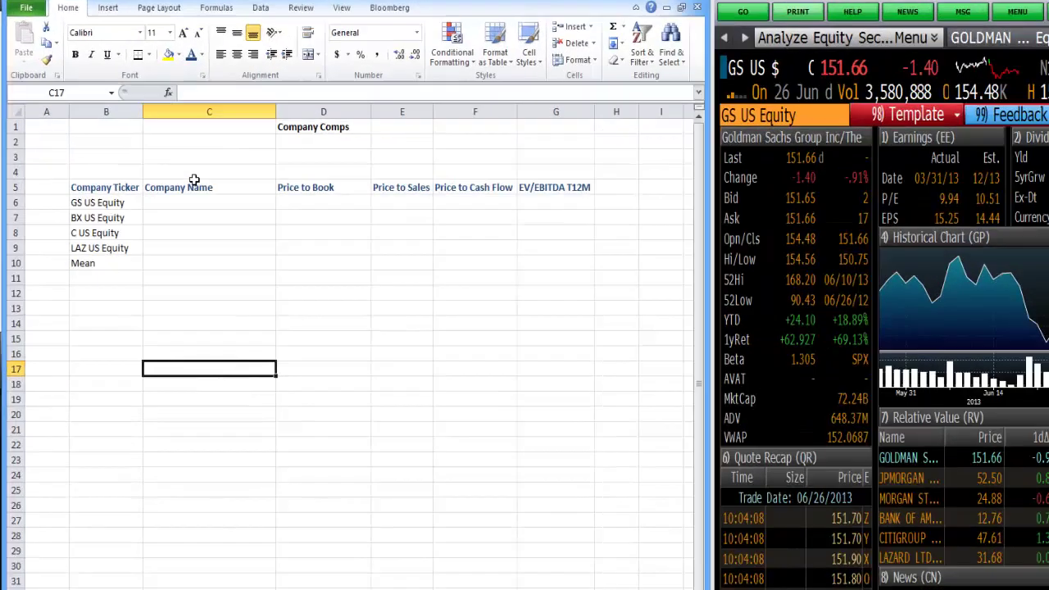
{"action": "left_click", "coordinate": [152, 169]}
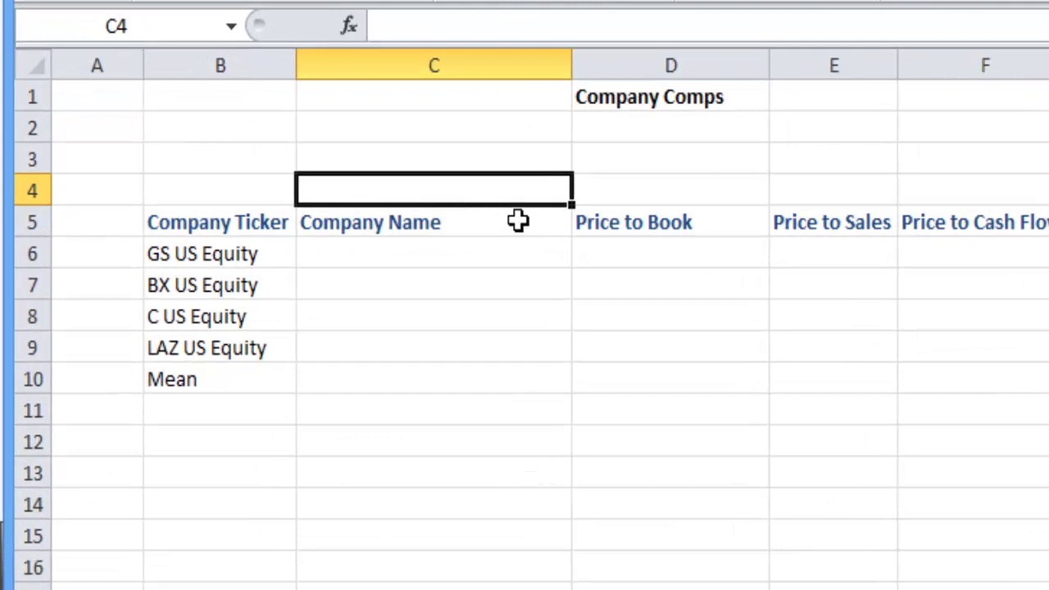
{"action": "type", "text": "NAME"}
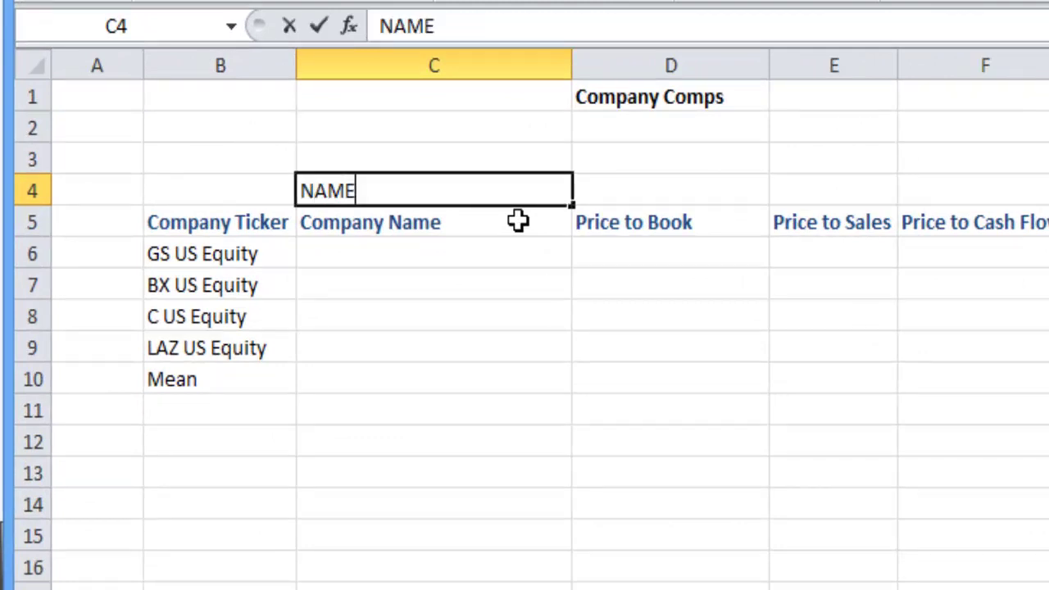
{"action": "key", "text": "Return"}
{"action": "key", "text": "Return"}
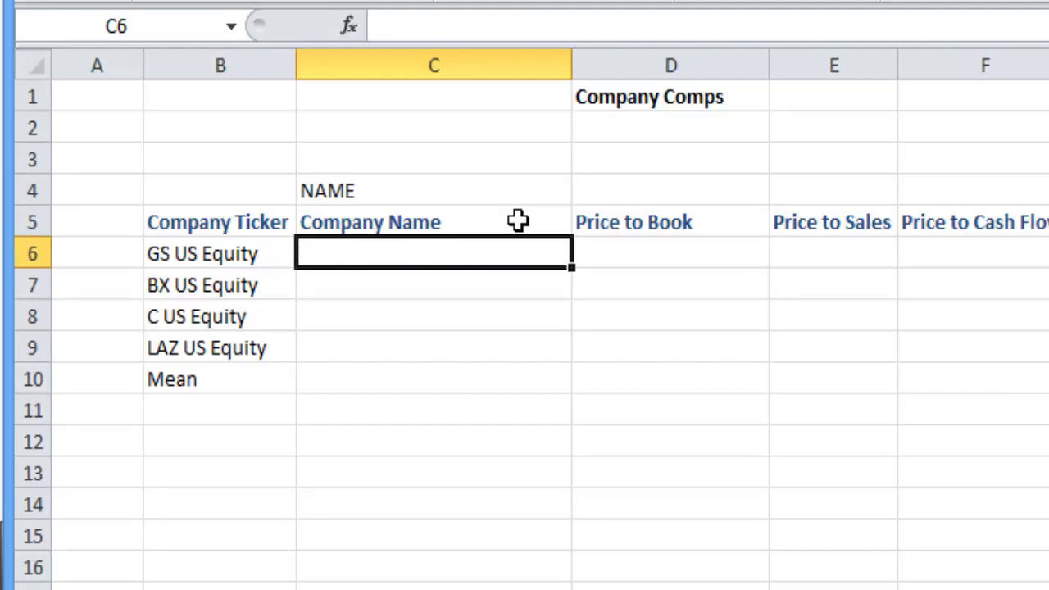
Enter =BDP(B6,$C$4) in C6 and fill it down to C9
{"action": "type", "text": "=B"}
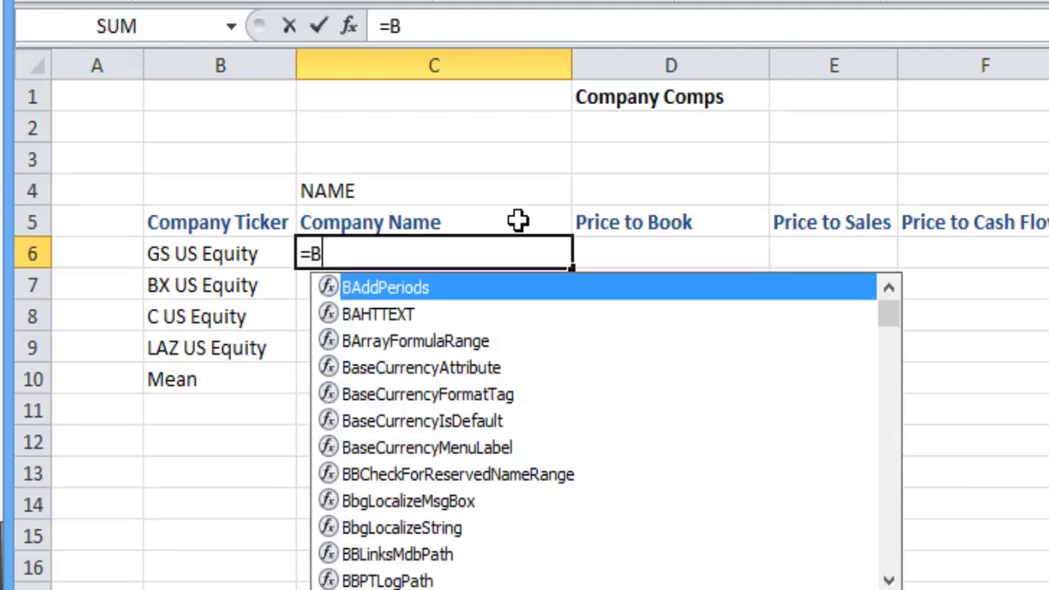
{"action": "type", "text": "DP("}
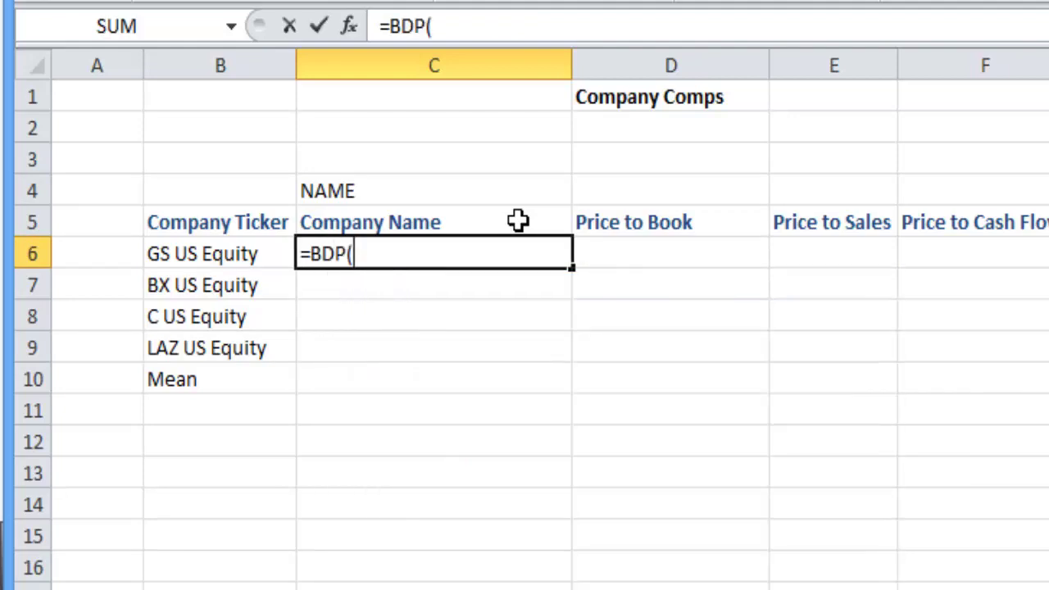
{"action": "left_click", "coordinate": [235, 251]}
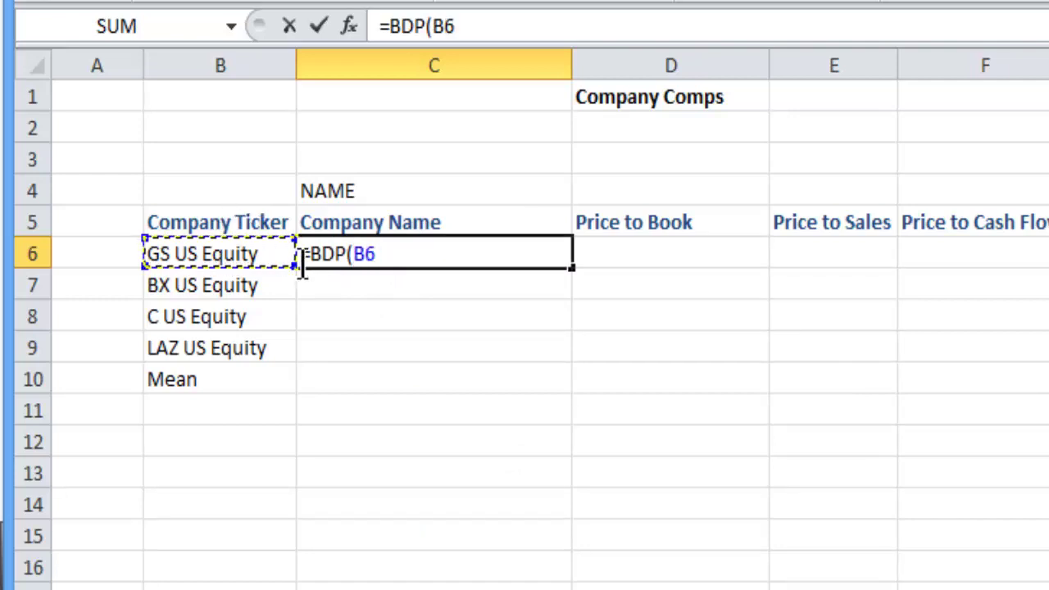
{"action": "type", "text": ","}
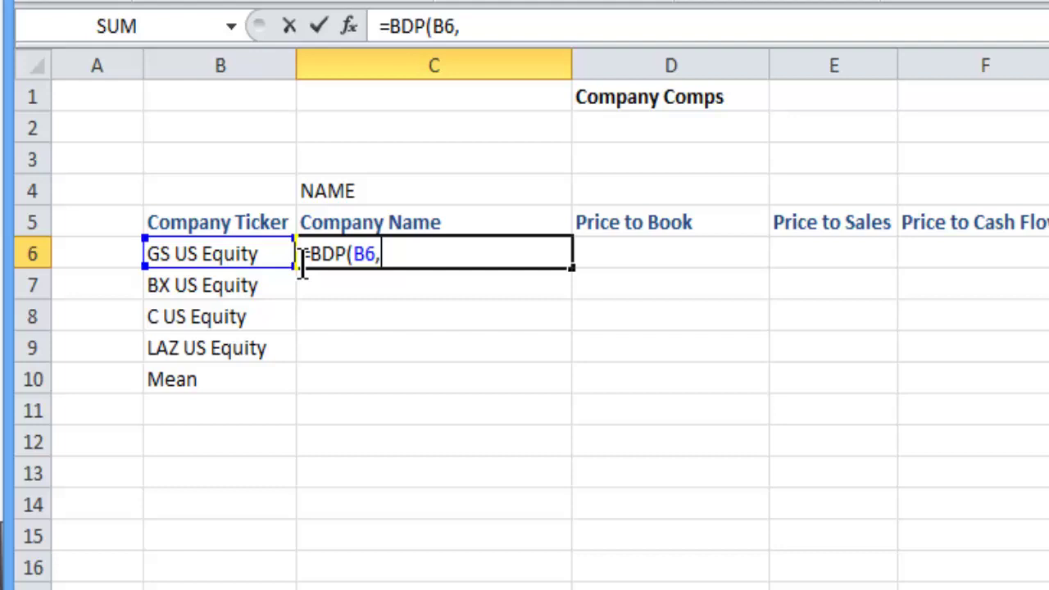
{"action": "left_click", "coordinate": [398, 192]}
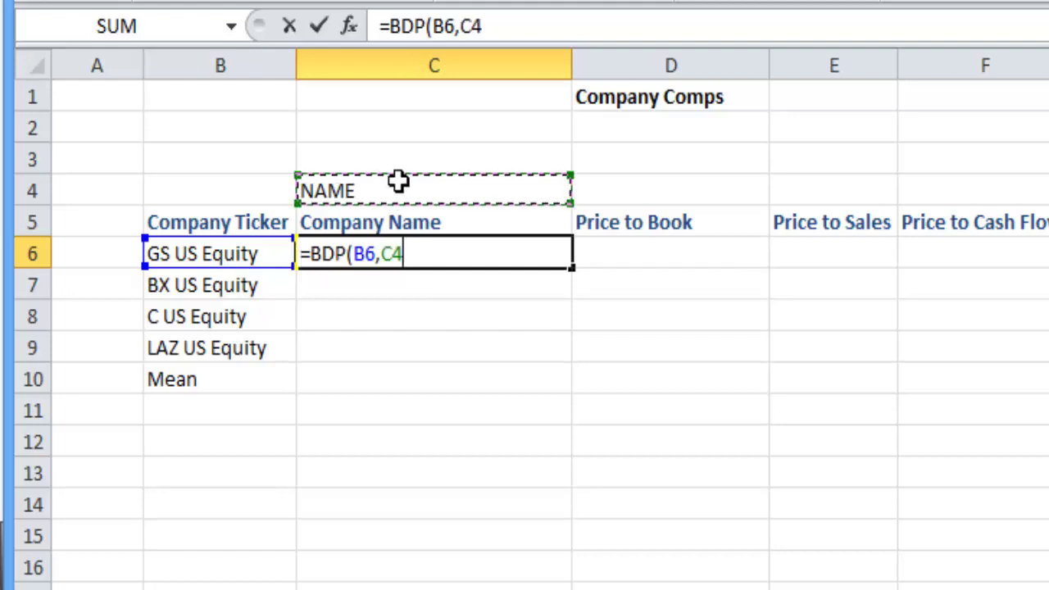
{"action": "type", "text": ")"}
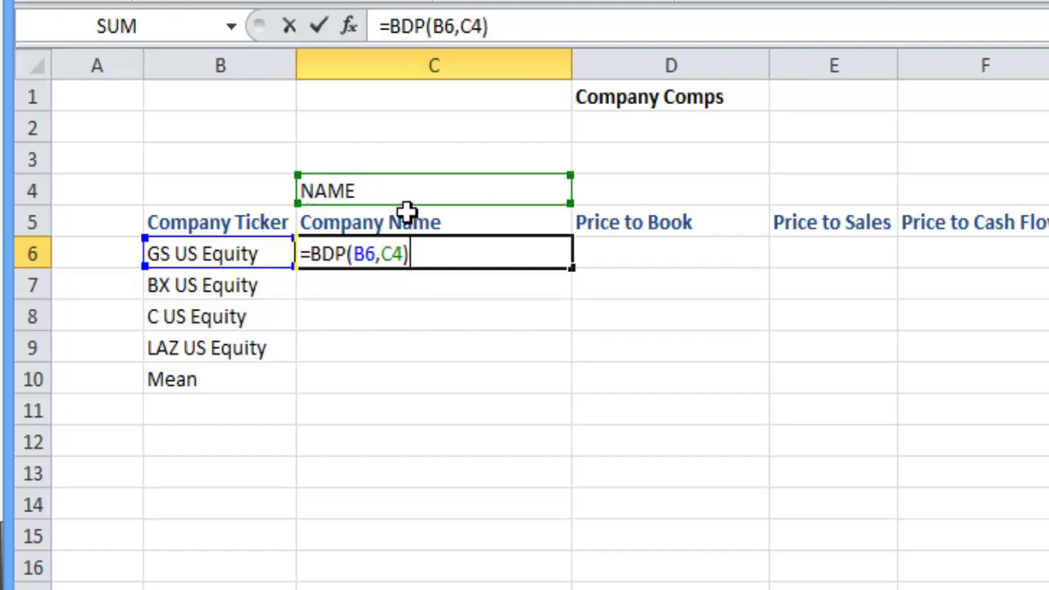
{"action": "double_click", "coordinate": [388, 256]}
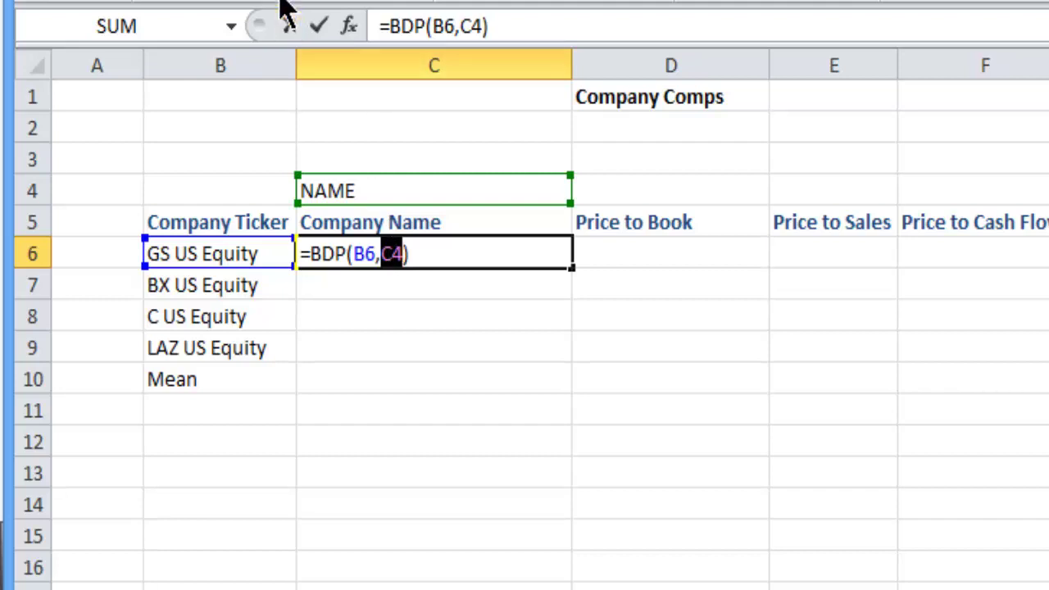
{"action": "key", "text": "F4"}
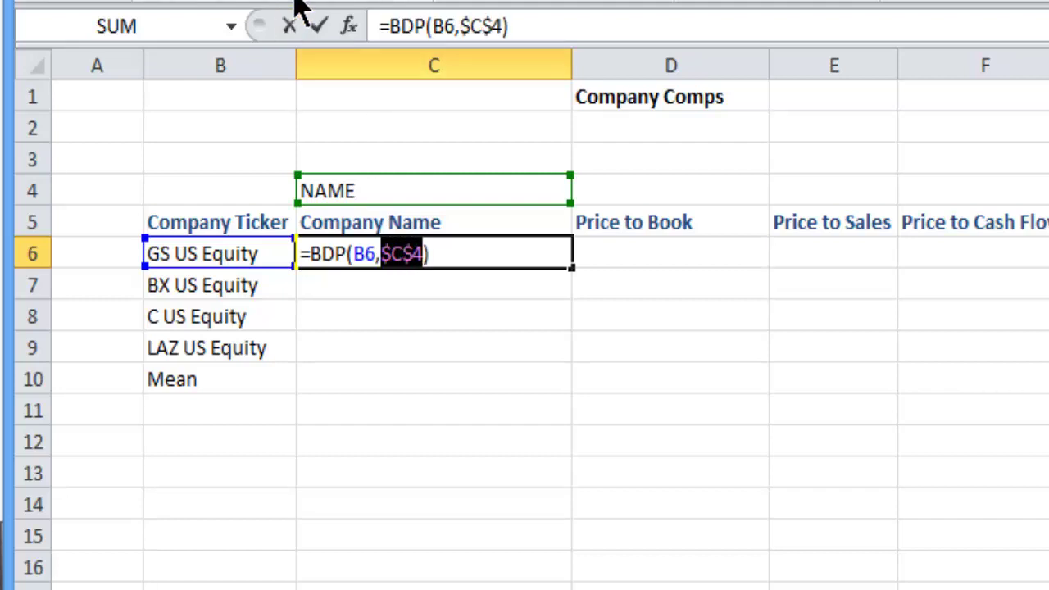
{"action": "left_click", "coordinate": [322, 28]}
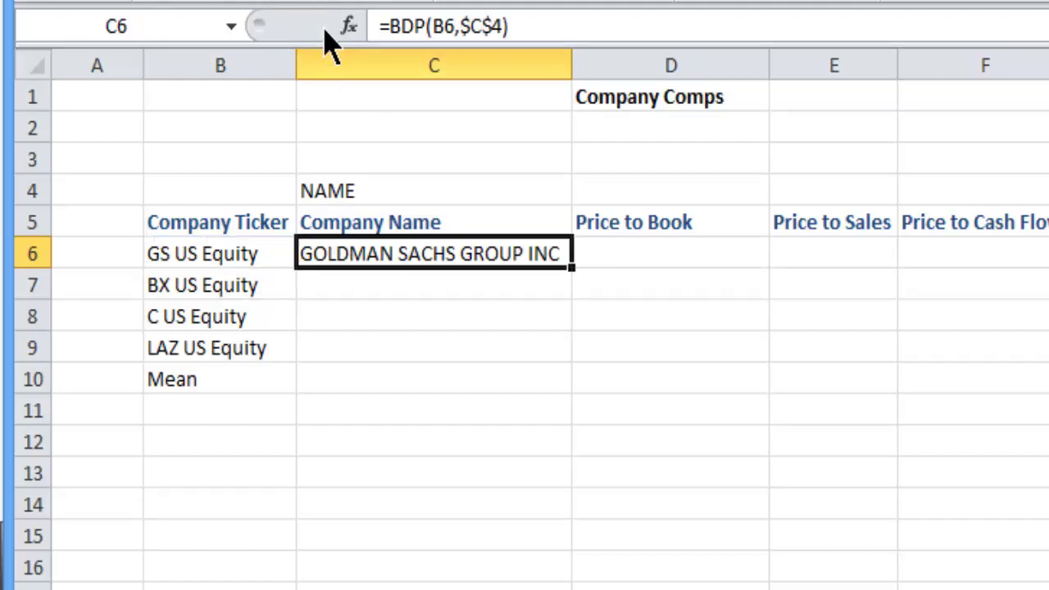
{"action": "left_click_drag", "start_coordinate": [573, 268], "coordinate": [546, 358]}
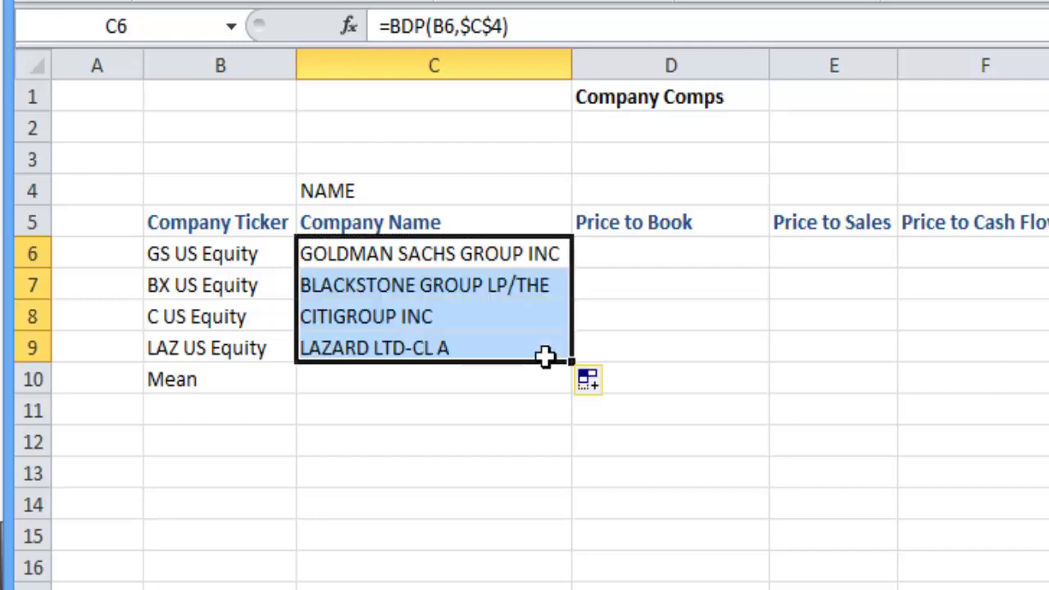
Select cell D4 for the Price to Book field name
{"action": "left_click", "coordinate": [668, 254]}
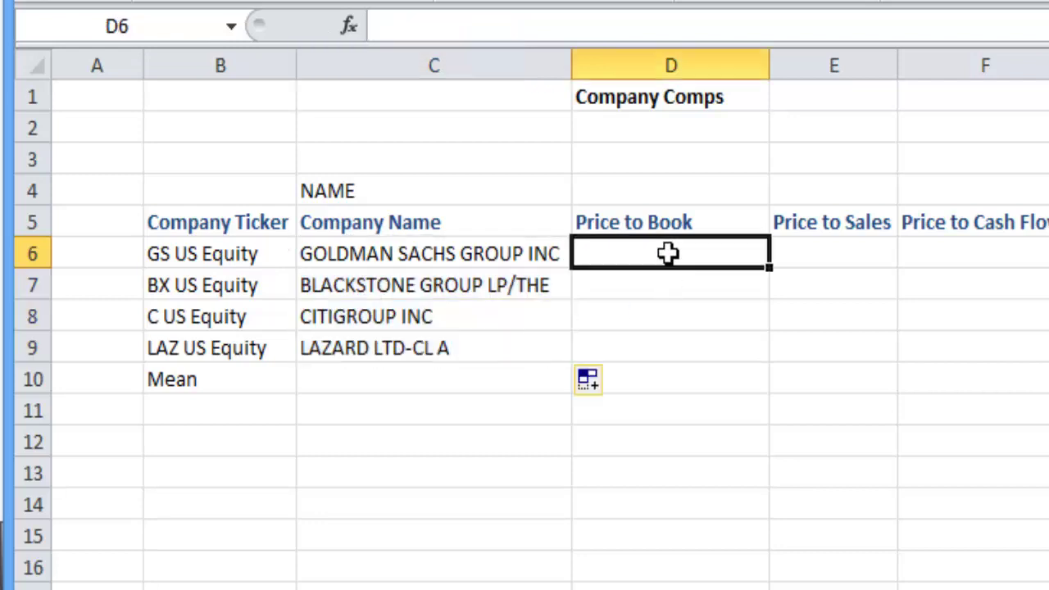
{"action": "left_click", "coordinate": [347, 184]}
{"action": "left_click", "coordinate": [661, 191]}
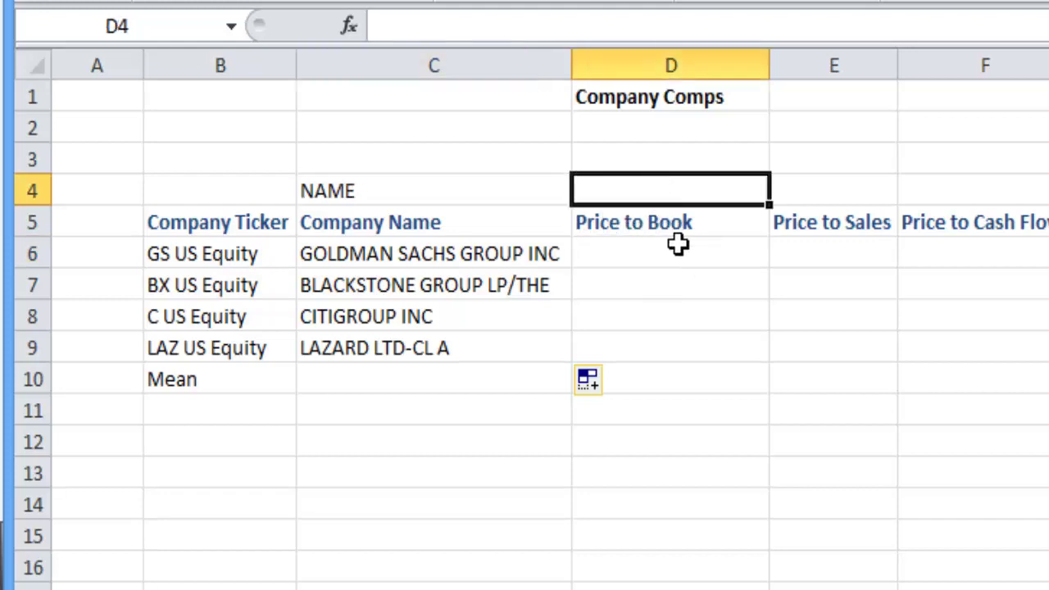
Open the Bloomberg FLDS field search screen
{"action": "left_click", "coordinate": [637, 406]}
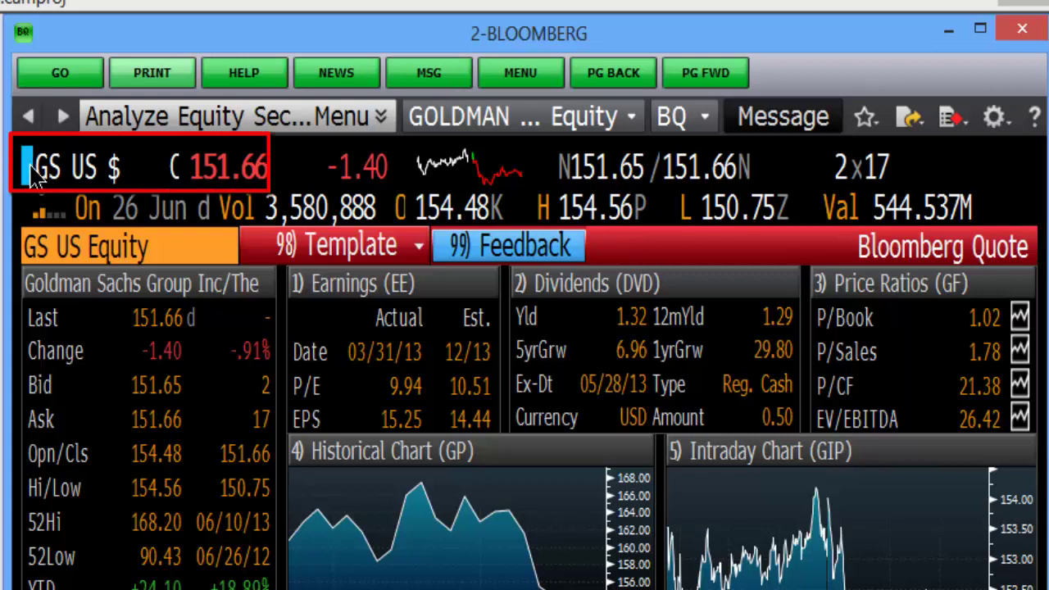
{"action": "type", "text": "FLDS"}
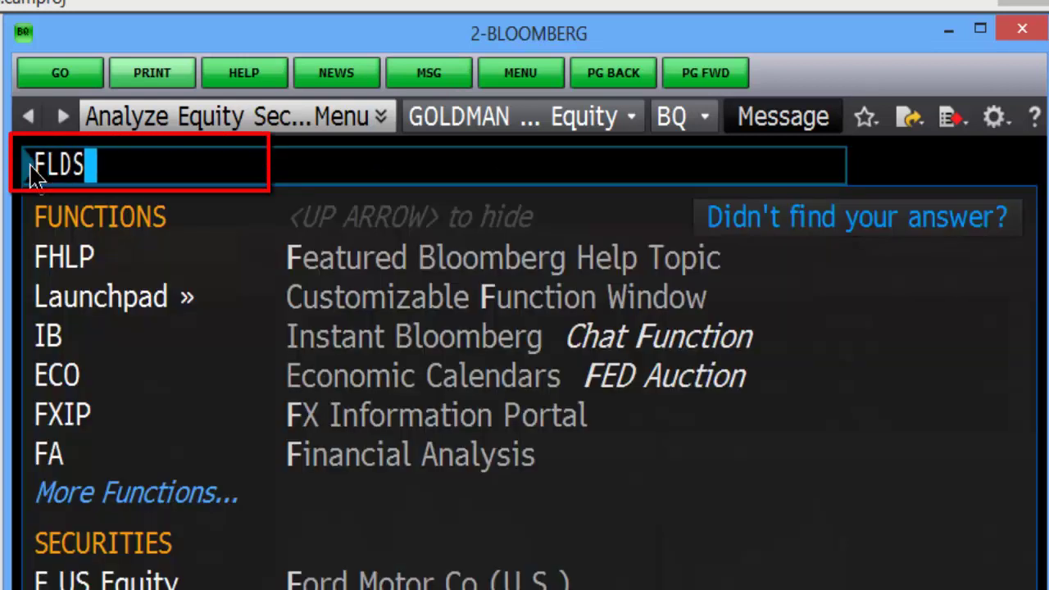
{"action": "key", "text": "Return"}
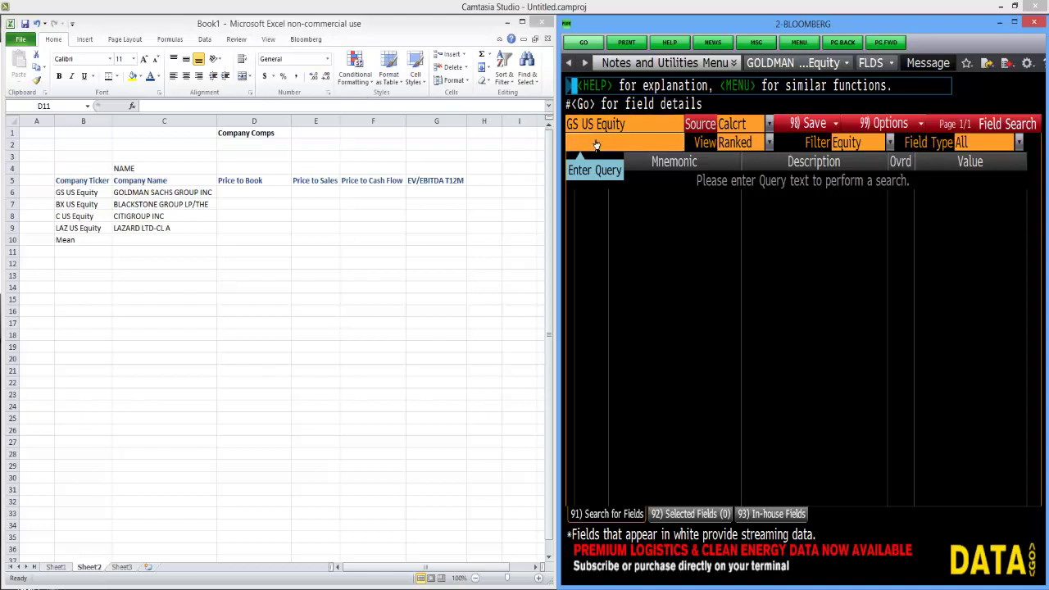
Search fields for 'price to book ratio' and open the PX_TO_BOOK_RATIO (RR903) details
{"action": "left_click", "coordinate": [250, 189]}
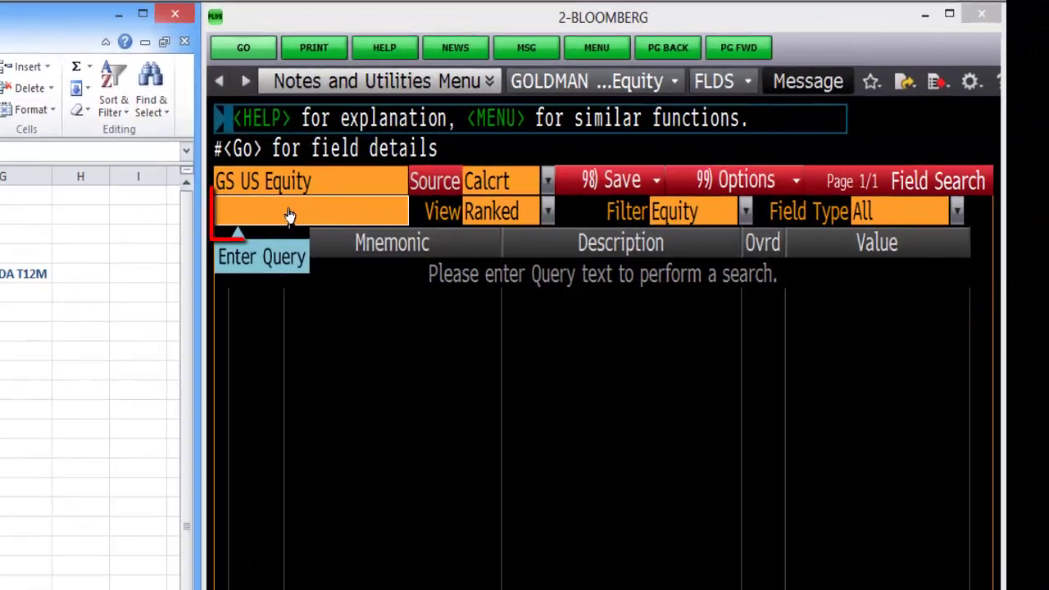
{"action": "left_click", "coordinate": [611, 146]}
{"action": "type", "text": "pri"}
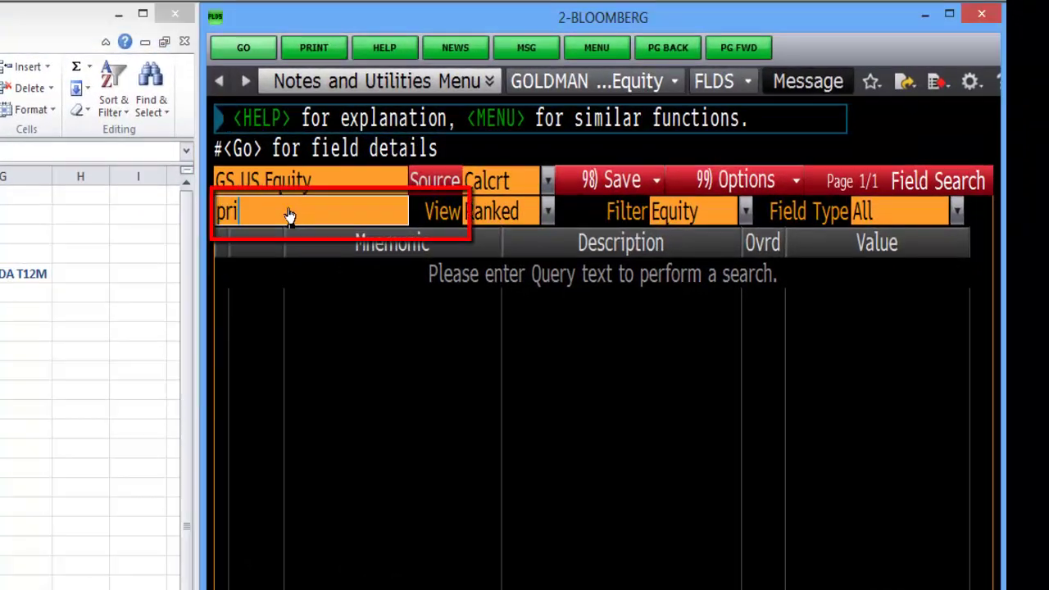
{"action": "type", "text": "ce to book ratio"}
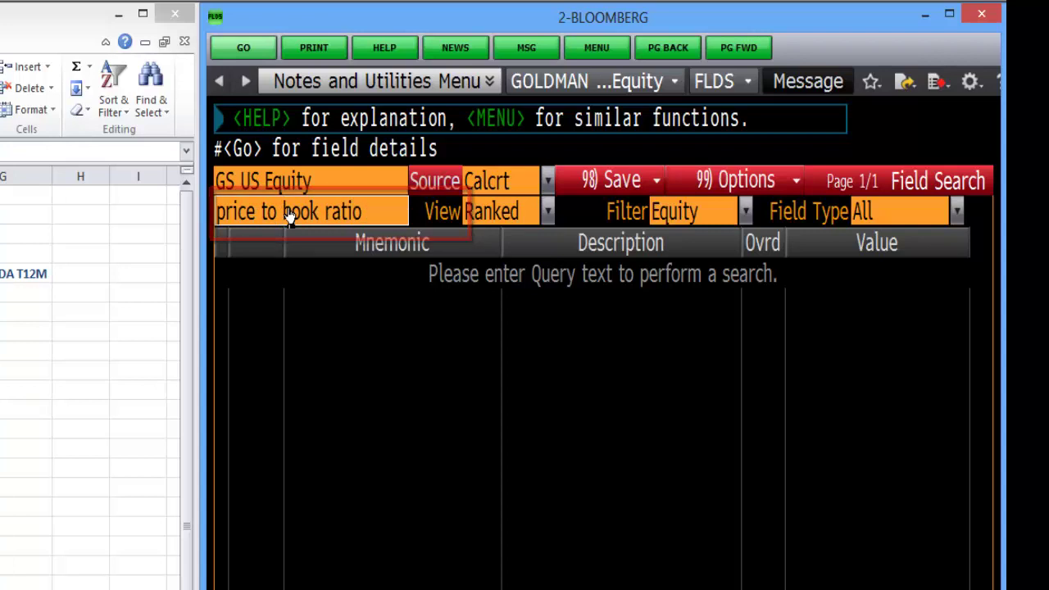
{"action": "key", "text": "Return"}
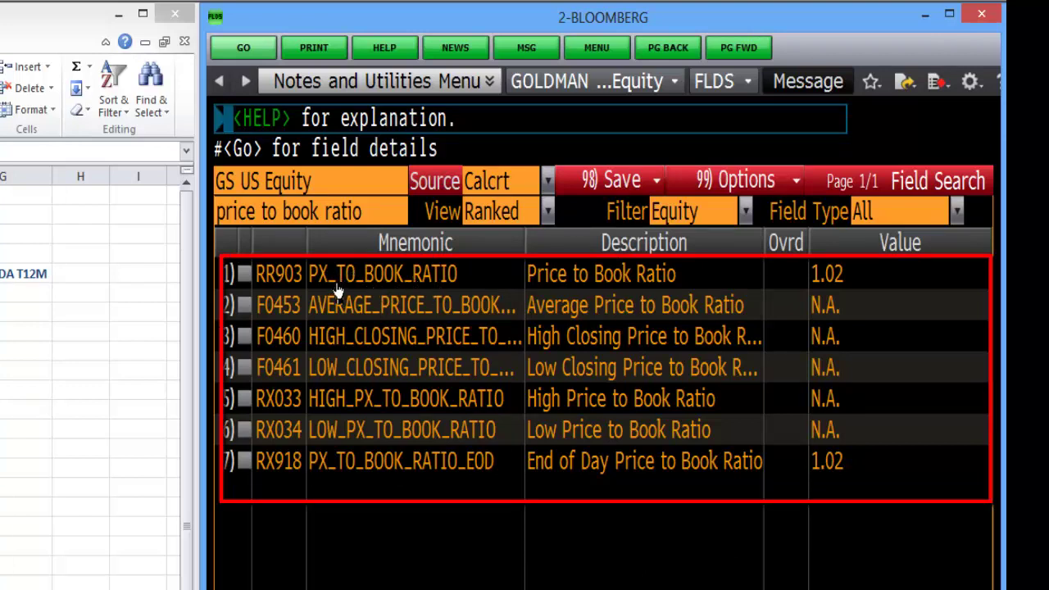
{"action": "key", "text": "Down"}
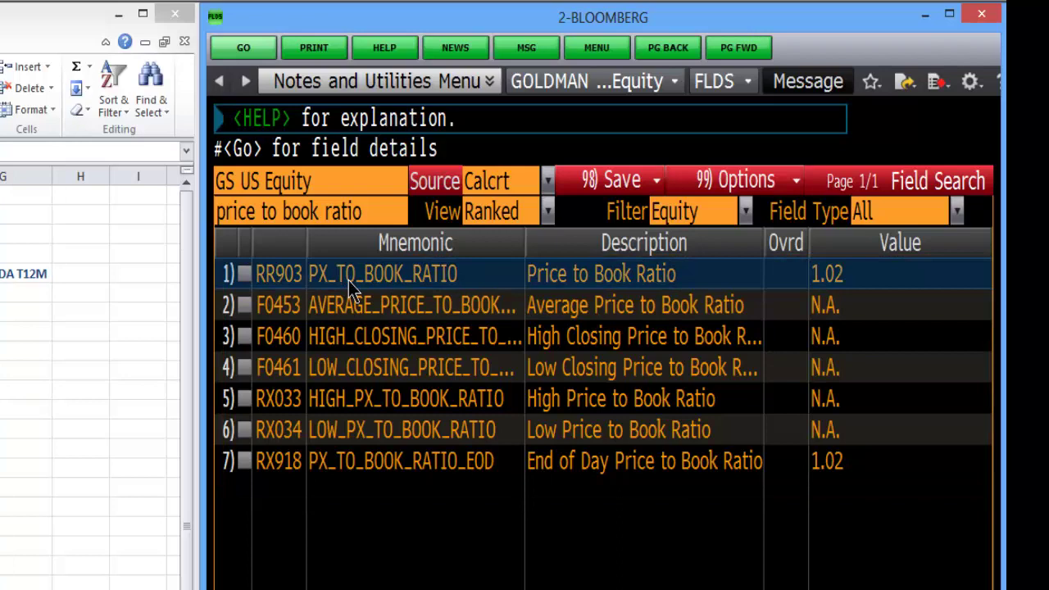
{"action": "left_click", "coordinate": [349, 279]}
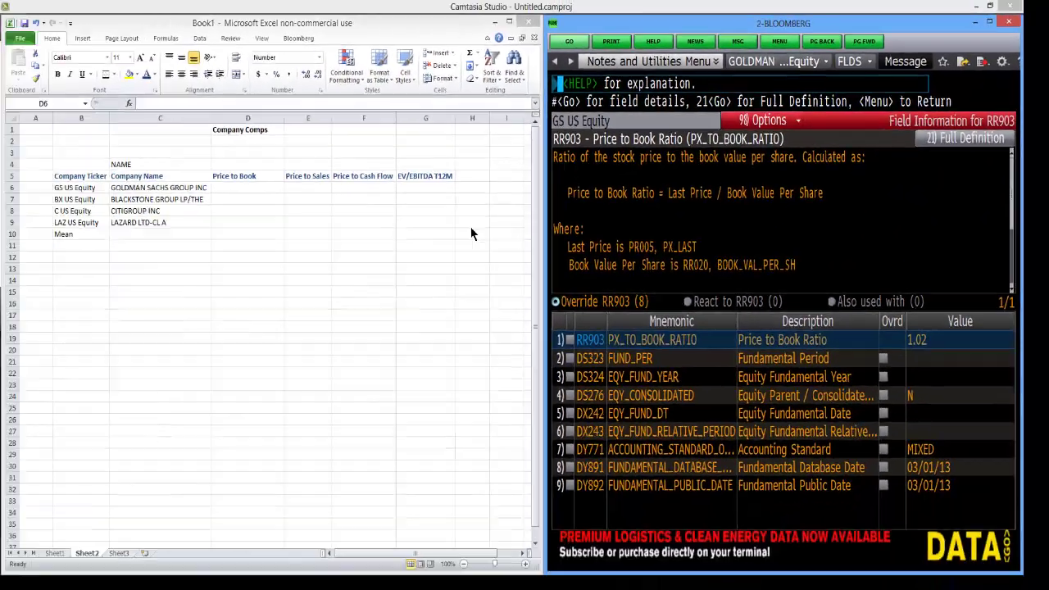
Drag PX_TO_BOOK_RATIO into D6, then copy the field name from the formula into D4
{"action": "left_click", "coordinate": [633, 339]}
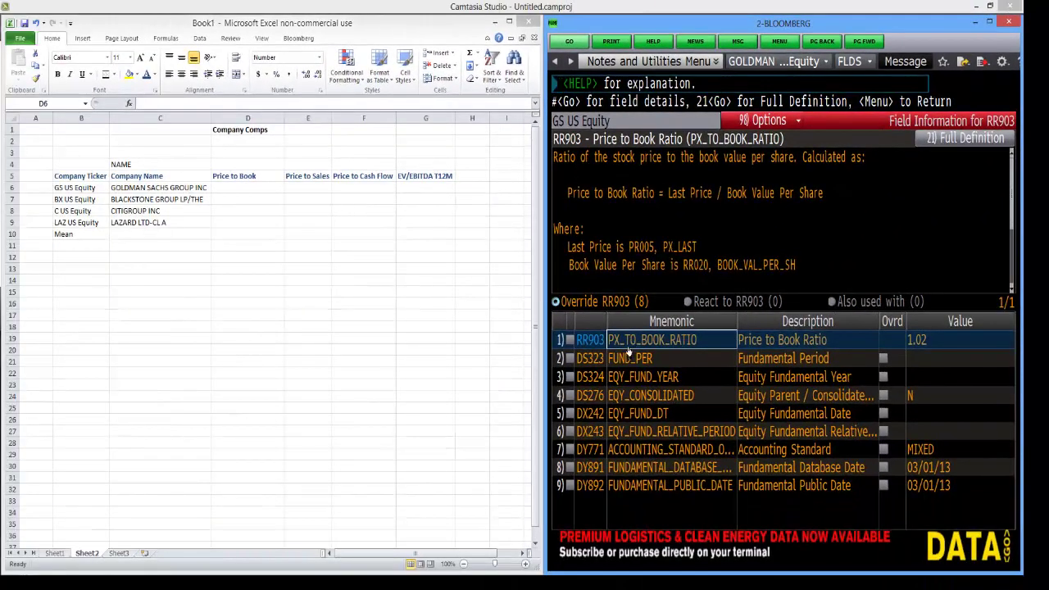
{"action": "left_click_drag", "start_coordinate": [628, 345], "coordinate": [273, 193]}
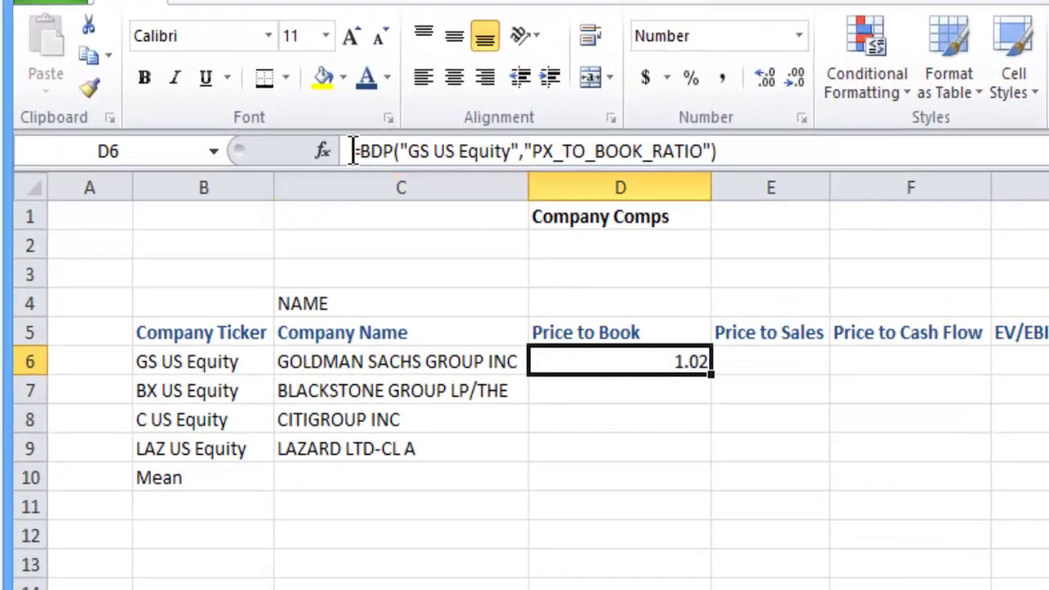
{"action": "left_click_drag", "start_coordinate": [352, 151], "coordinate": [762, 147]}
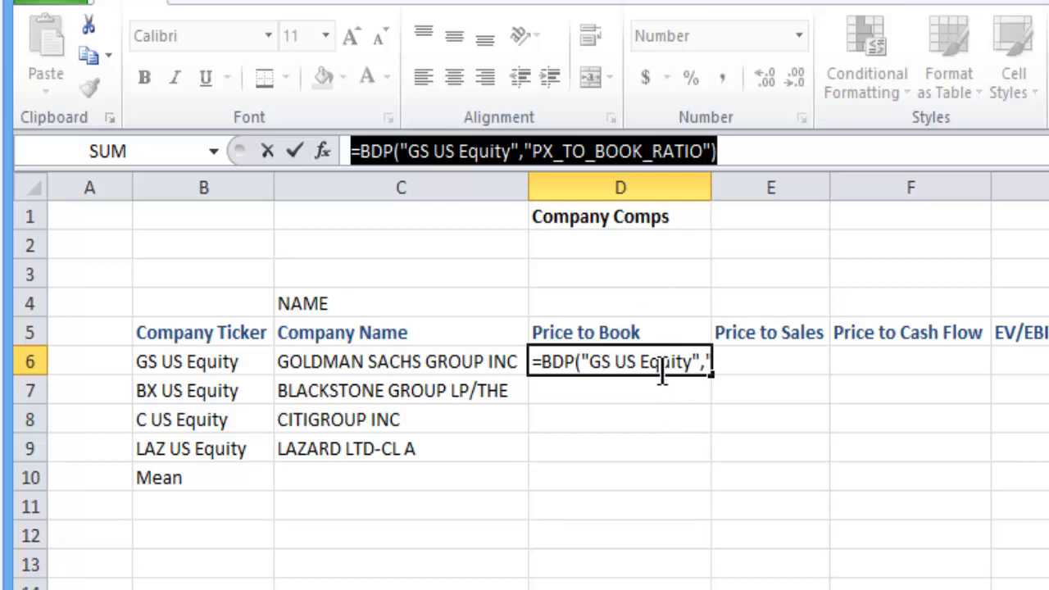
{"action": "left_click_drag", "start_coordinate": [531, 150], "coordinate": [710, 156]}
{"action": "key", "text": "ctrl+c"}
{"action": "left_click", "coordinate": [632, 299]}
{"action": "key", "text": "ctrl+v"}
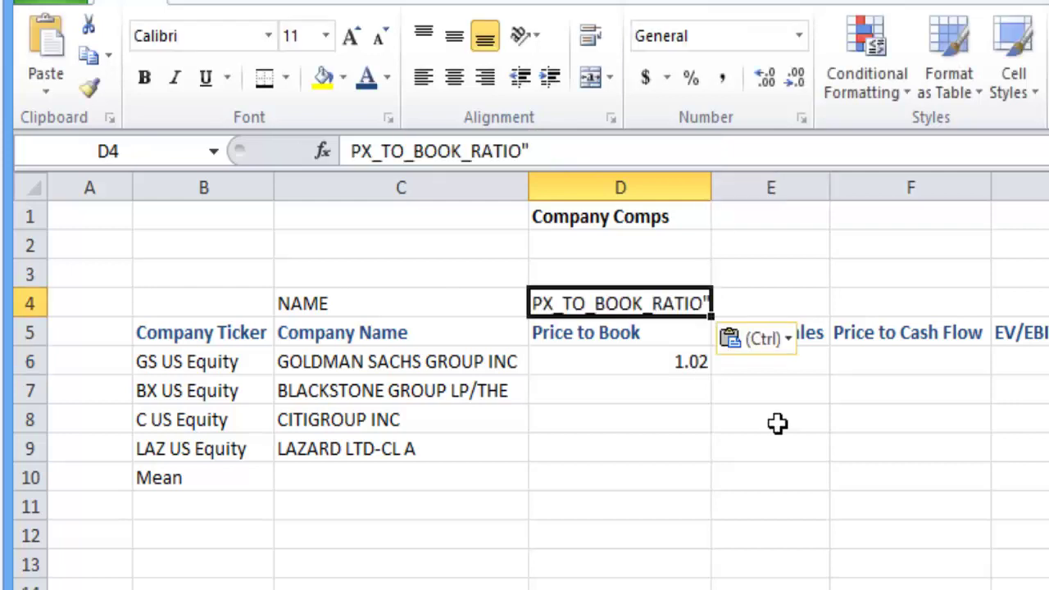
Clear cell D6 and return to edit the field name in D4
{"action": "left_click", "coordinate": [702, 403]}
{"action": "left_click", "coordinate": [673, 363]}
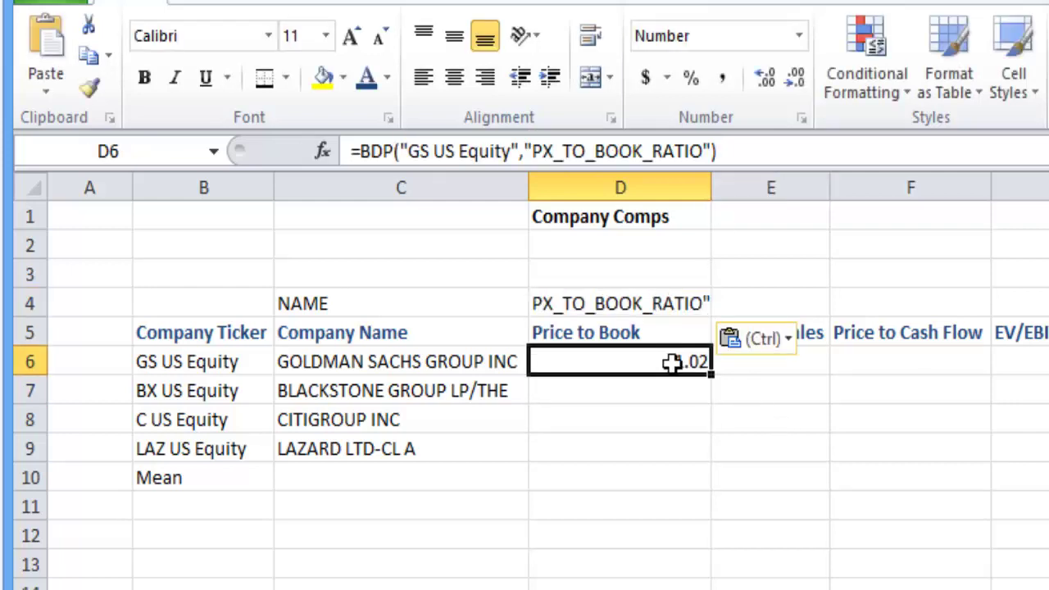
{"action": "type", "text": "\\"}
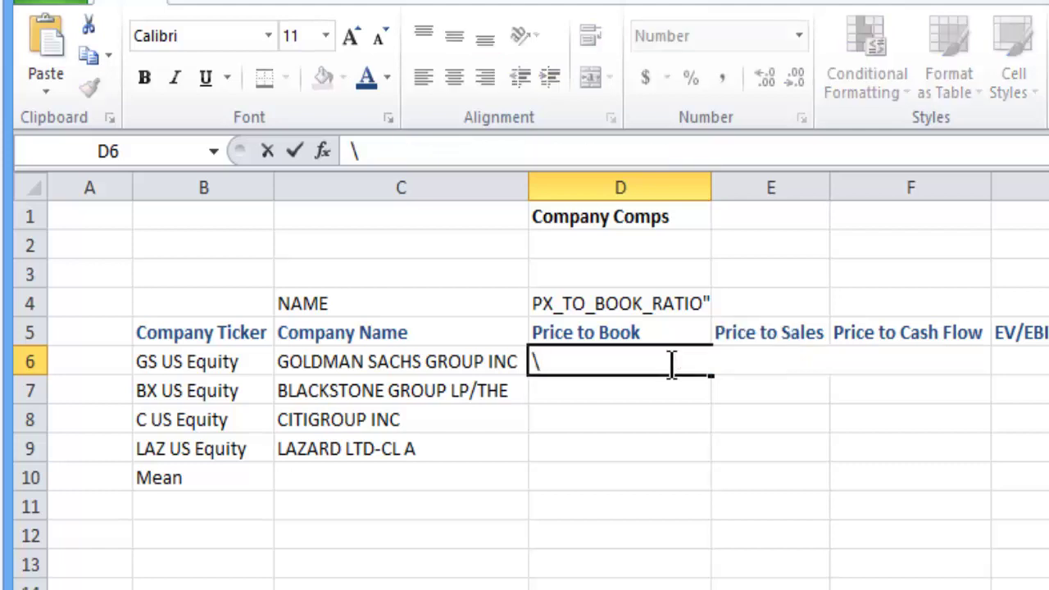
{"action": "key", "text": "BackSpace"}
{"action": "key", "text": "Up"}
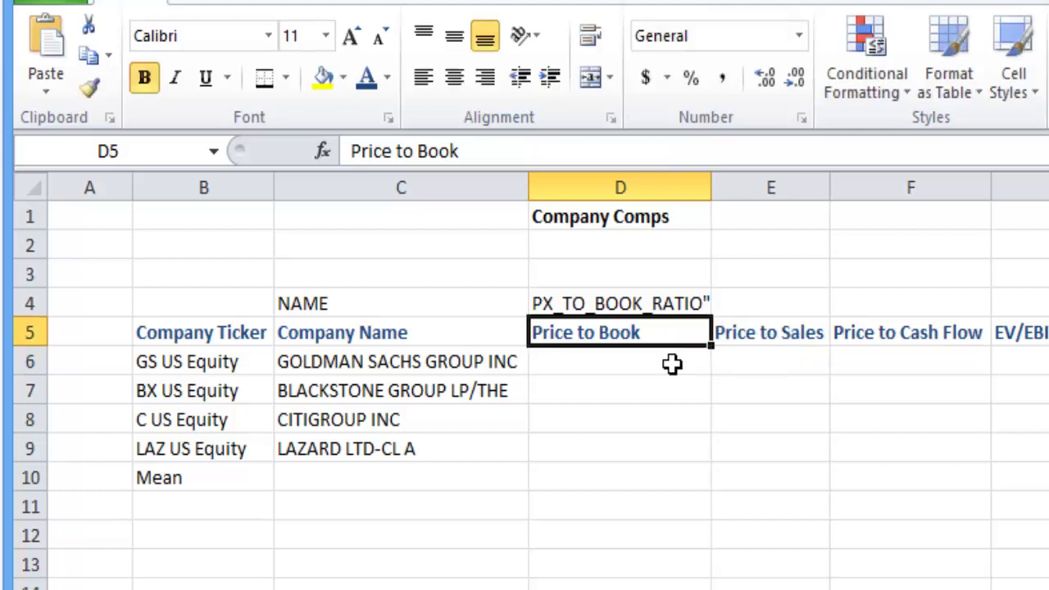
{"action": "key", "text": "Up"}
{"action": "left_click", "coordinate": [562, 147]}
Remove D4's trailing quote and write =bdp(B6,D4) in D6
{"action": "key", "text": "BackSpace"}
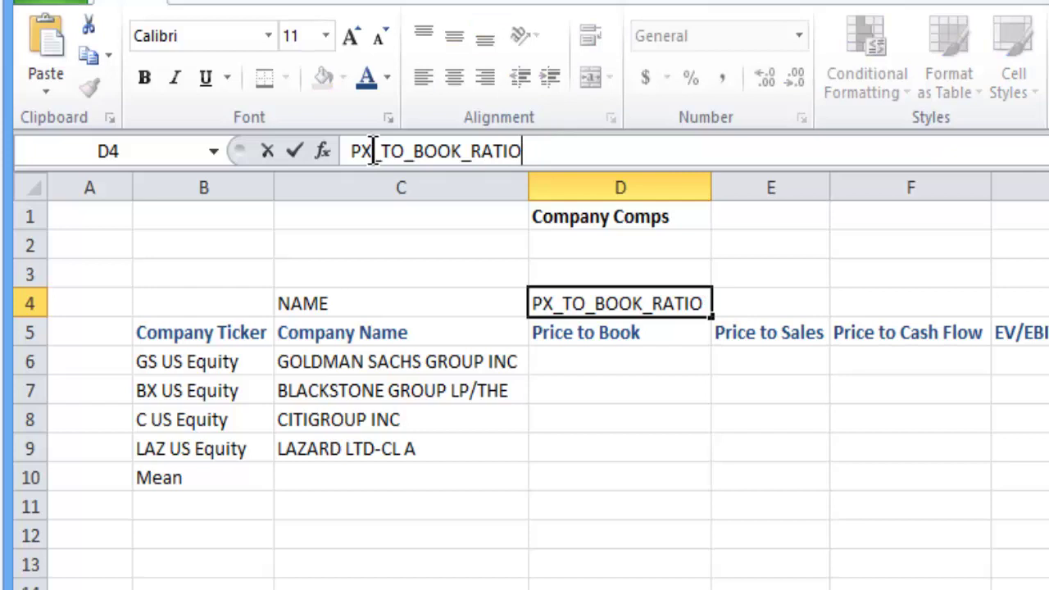
{"action": "left_click", "coordinate": [648, 369]}
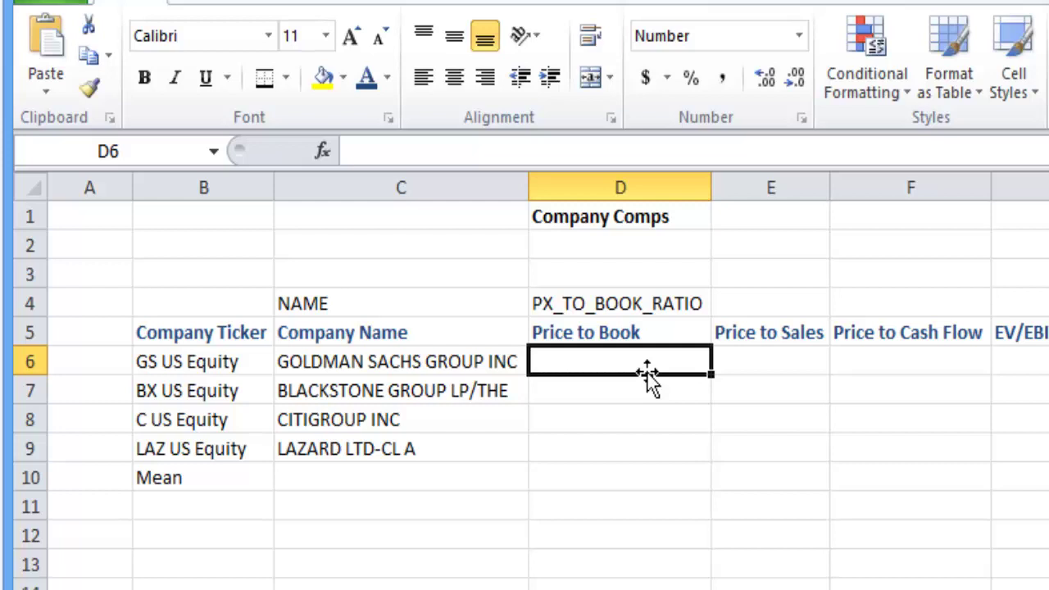
{"action": "type", "text": "=b"}
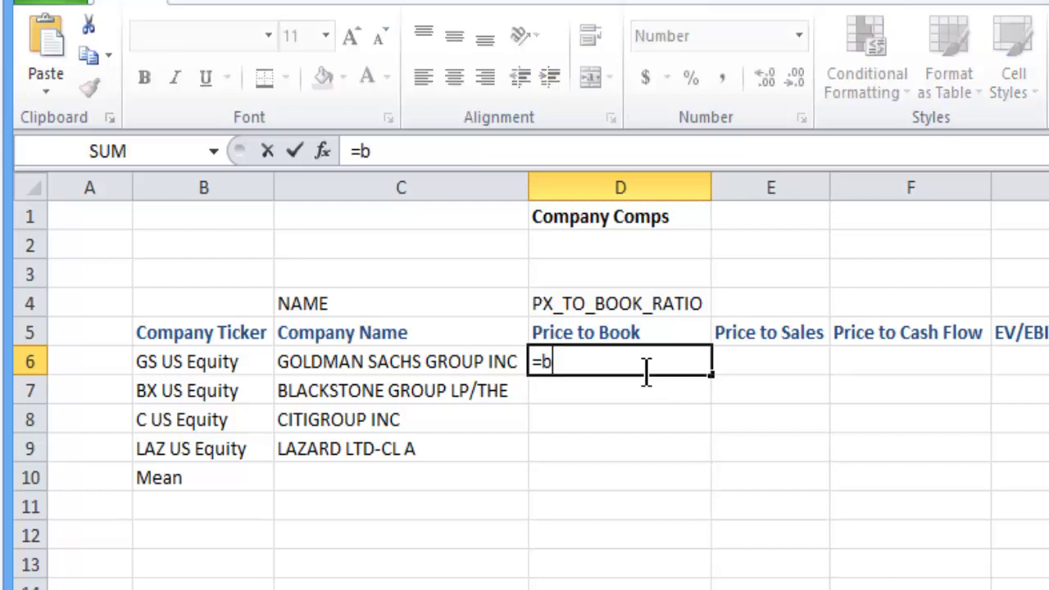
{"action": "type", "text": "dp("}
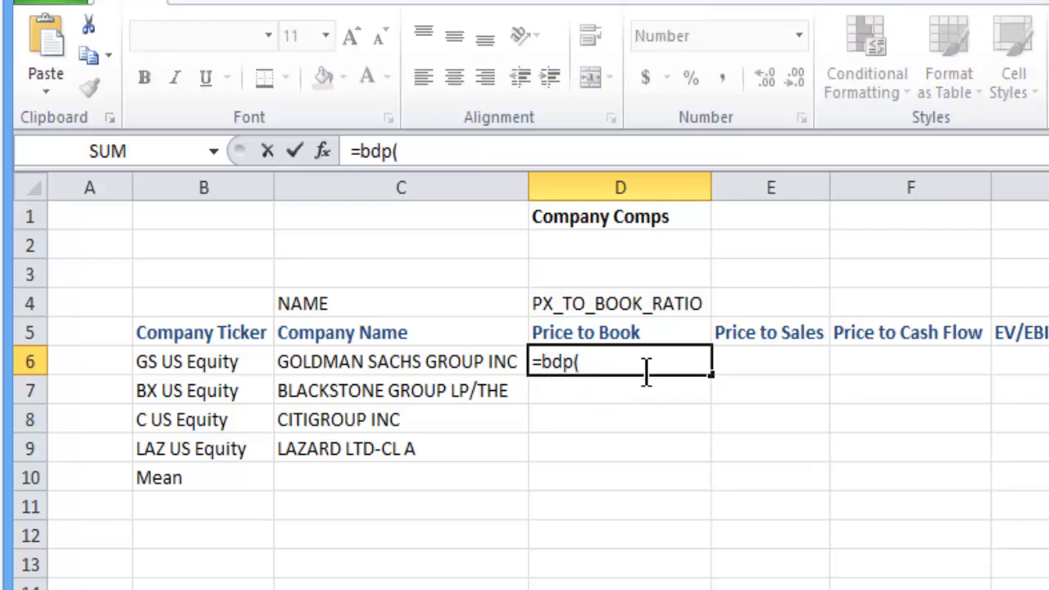
{"action": "left_click", "coordinate": [214, 363]}
{"action": "type", "text": ","}
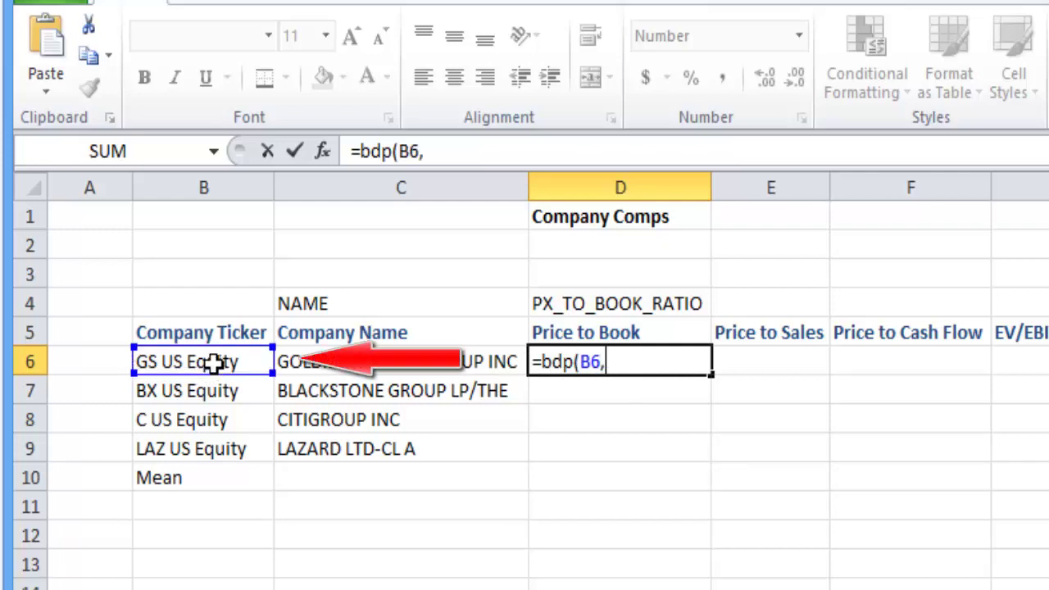
{"action": "left_click", "coordinate": [671, 302]}
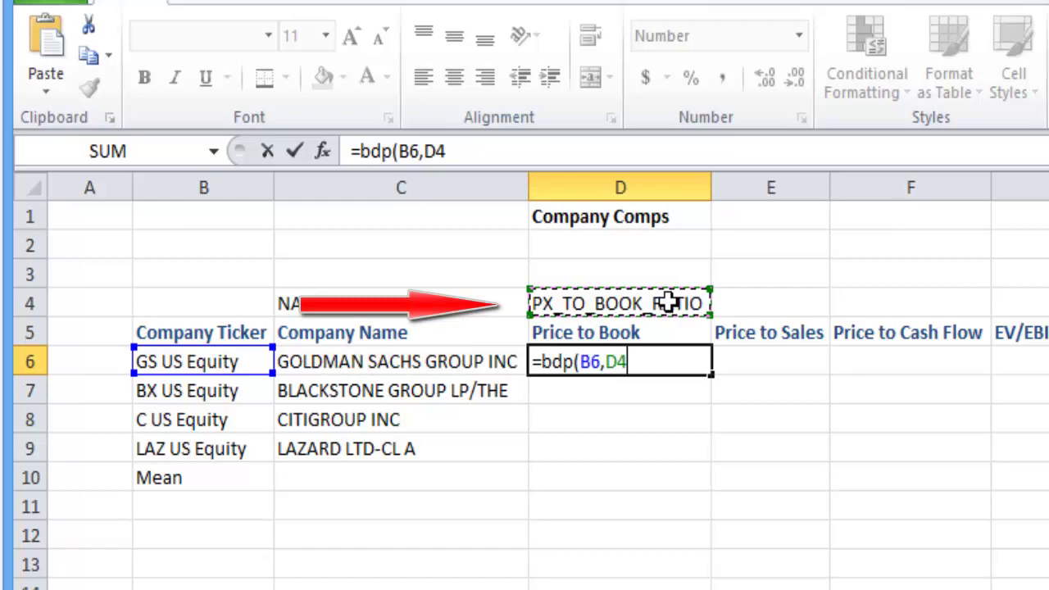
{"action": "type", "text": ")"}
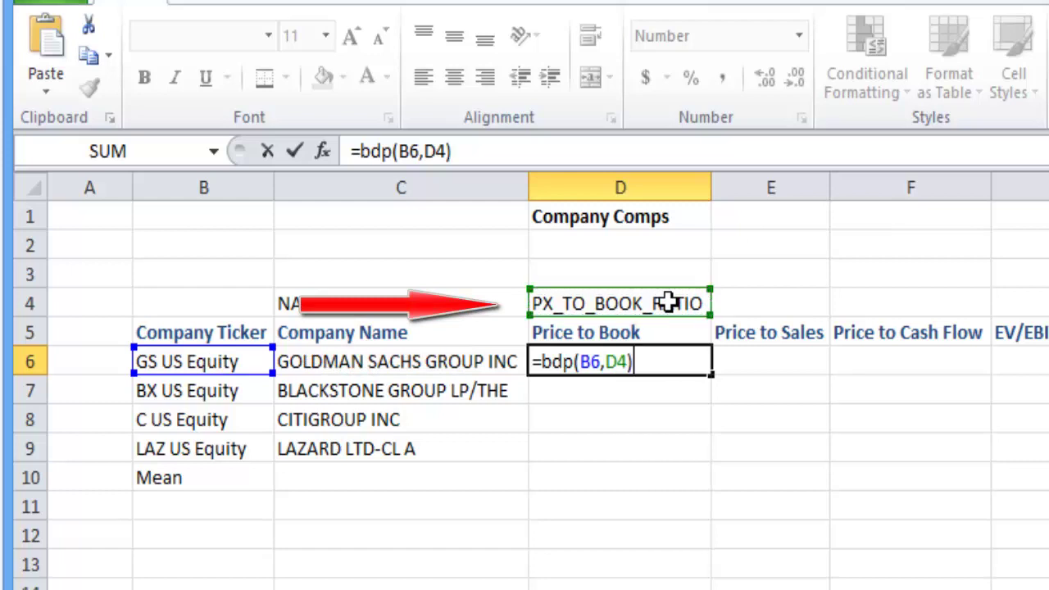
Make D4 absolute and fill the formula to D9, giving 1.02, 4.19, 0.76, 7.75
{"action": "left_click", "coordinate": [616, 362]}
{"action": "key", "text": "F4"}
{"action": "double_click", "coordinate": [617, 362]}
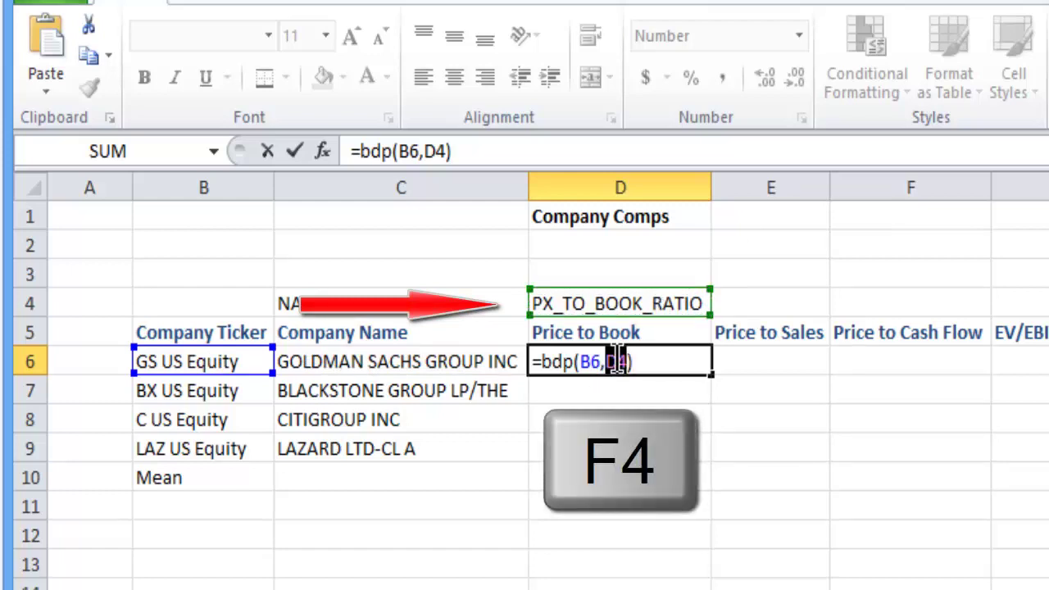
{"action": "key", "text": "F4"}
{"action": "key", "text": "Return"}
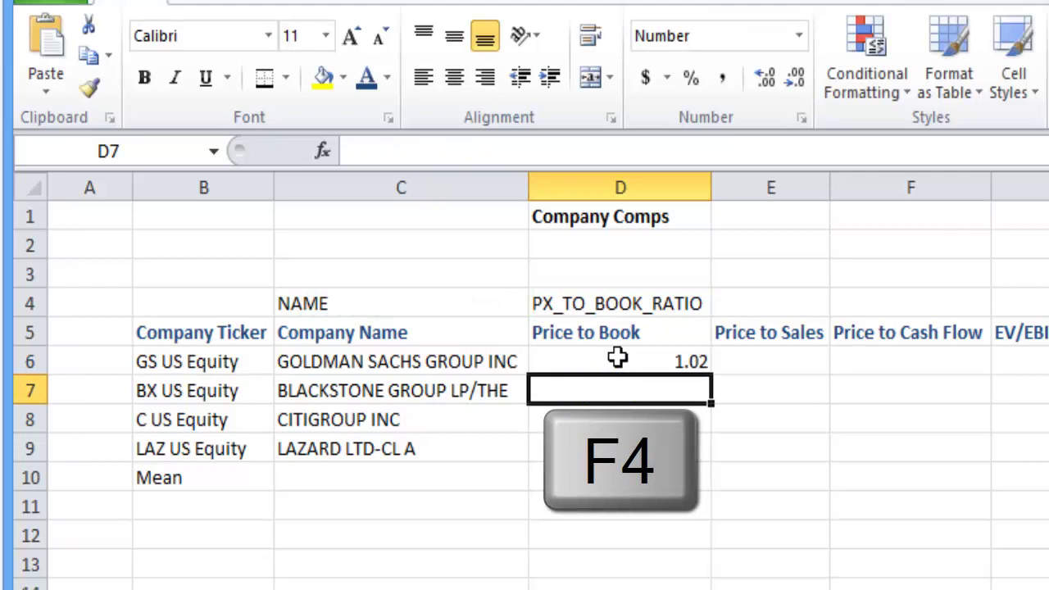
{"action": "left_click", "coordinate": [617, 358]}
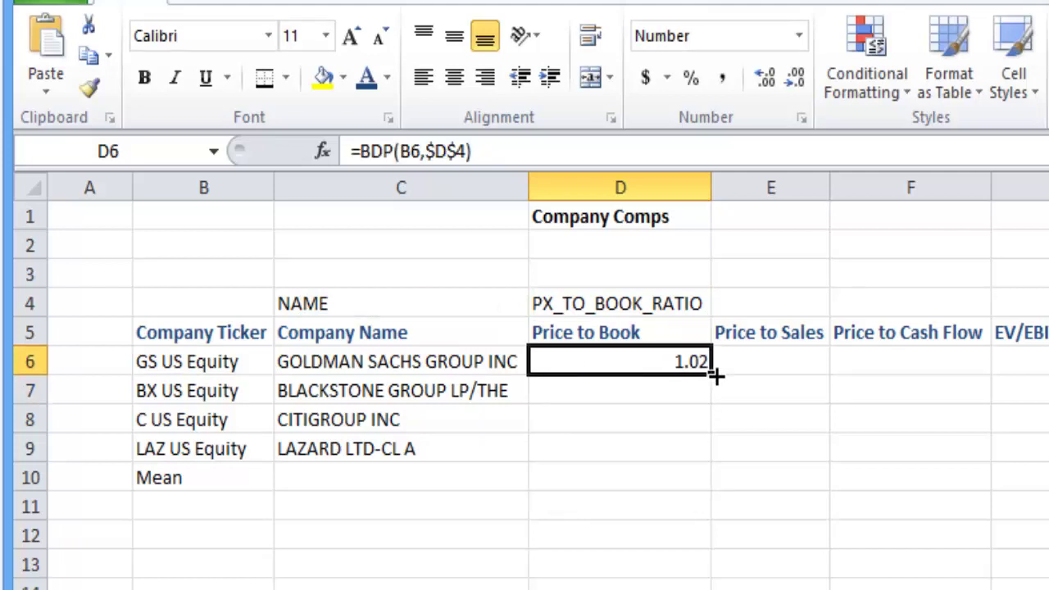
{"action": "left_click_drag", "start_coordinate": [709, 373], "coordinate": [705, 461]}
{"action": "left_click", "coordinate": [764, 300]}
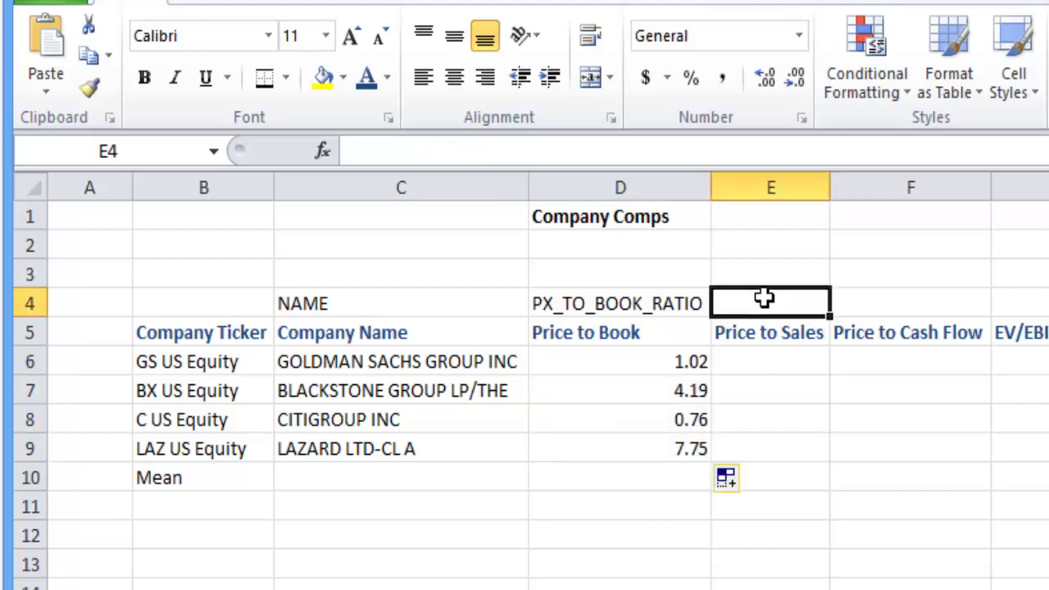
Enter PX_TO_SALES_RATIO in E4 and write =bdp(B6,E4) in E6
{"action": "type", "text": "PX"}
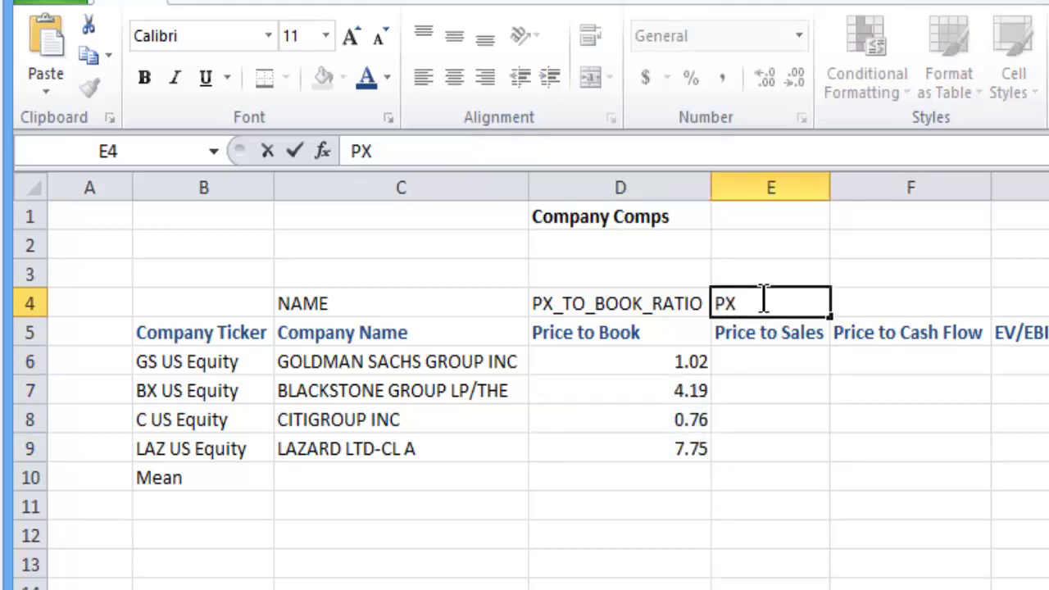
{"action": "type", "text": "_TO_SALES_"}
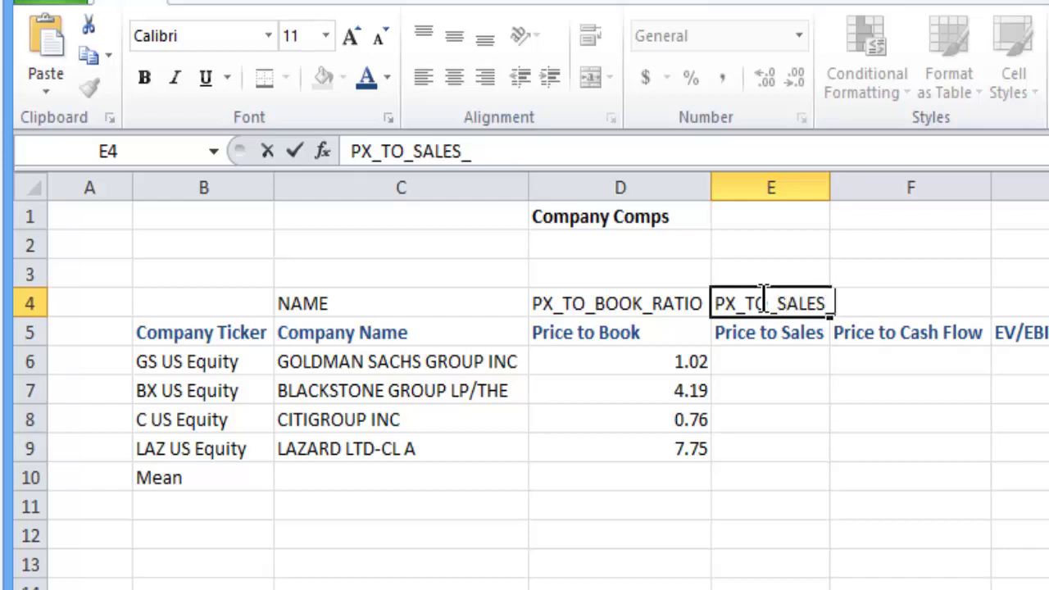
{"action": "type", "text": "RATIO"}
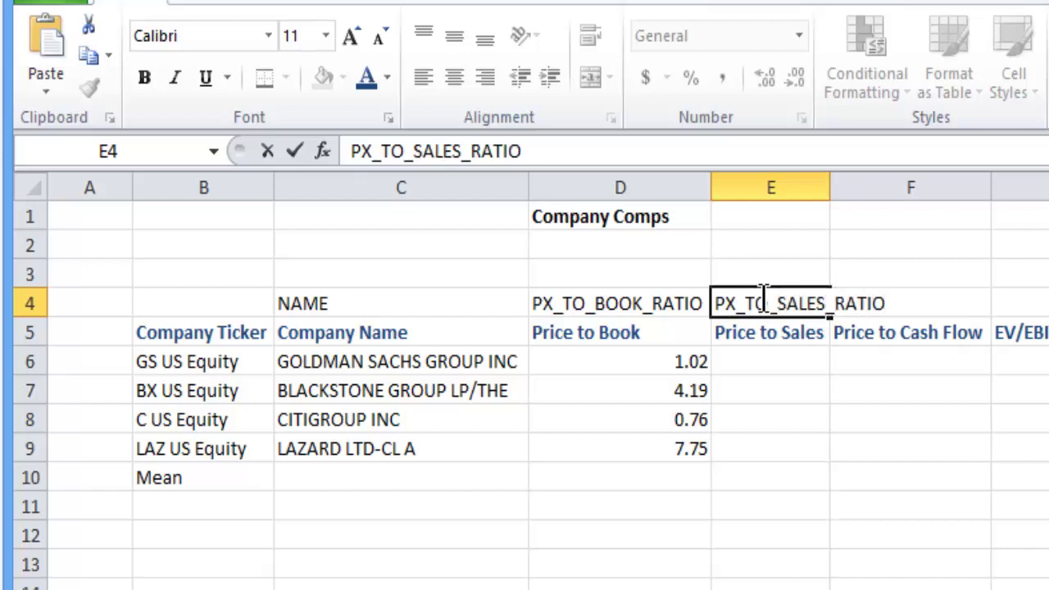
{"action": "key", "text": "Return"}
{"action": "key", "text": "Return"}
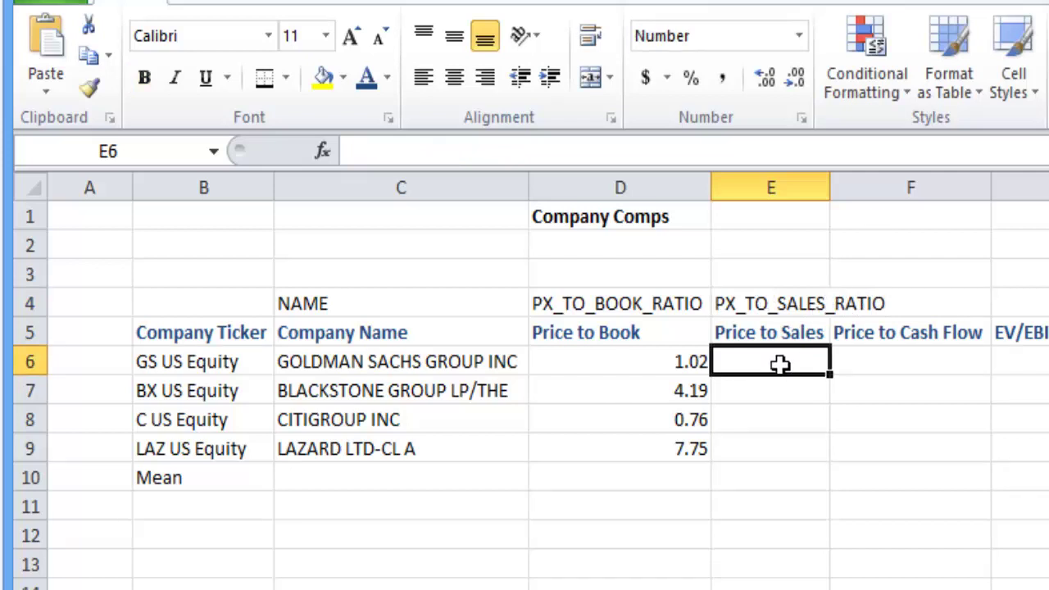
{"action": "type", "text": "="}
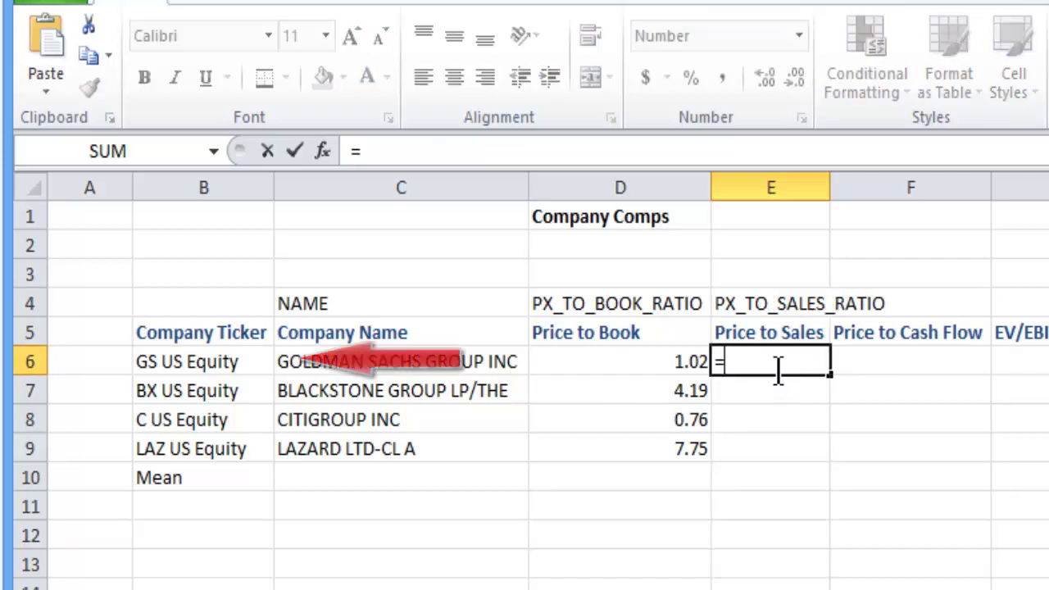
{"action": "type", "text": "bdp("}
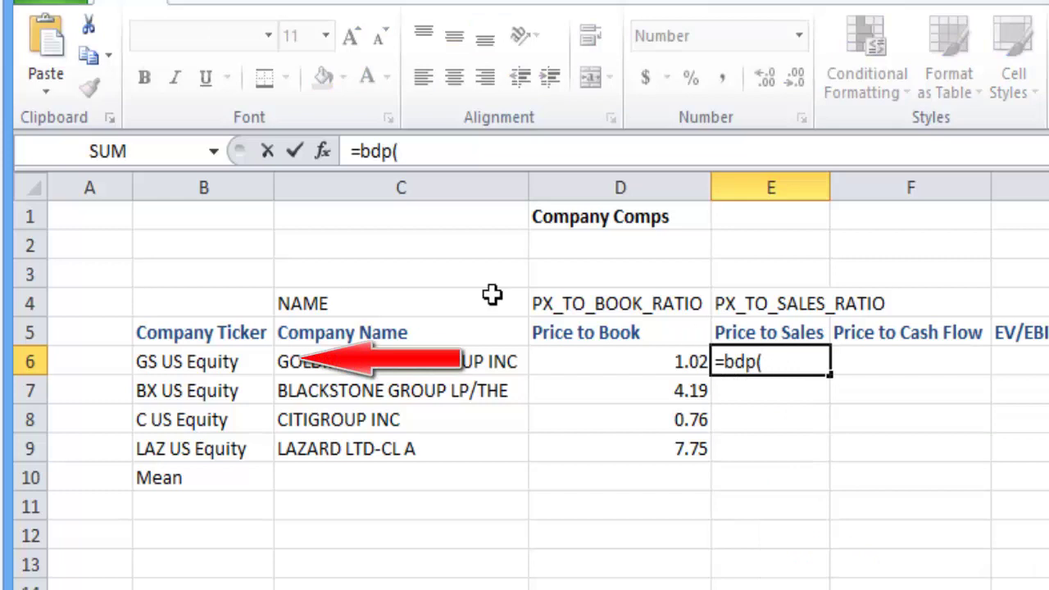
{"action": "left_click", "coordinate": [260, 361]}
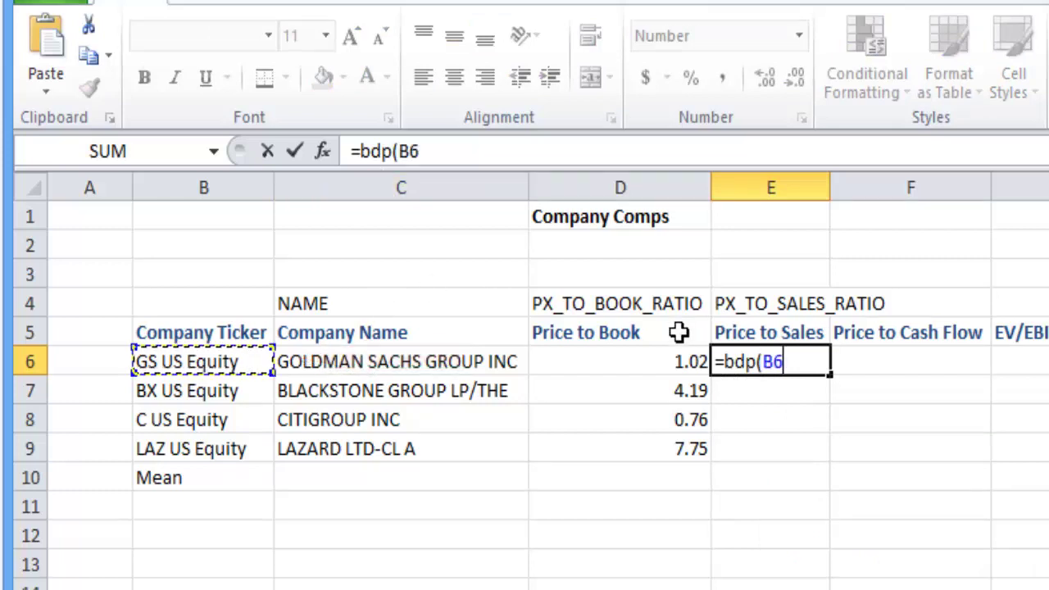
{"action": "type", "text": ","}
{"action": "left_click", "coordinate": [792, 303]}
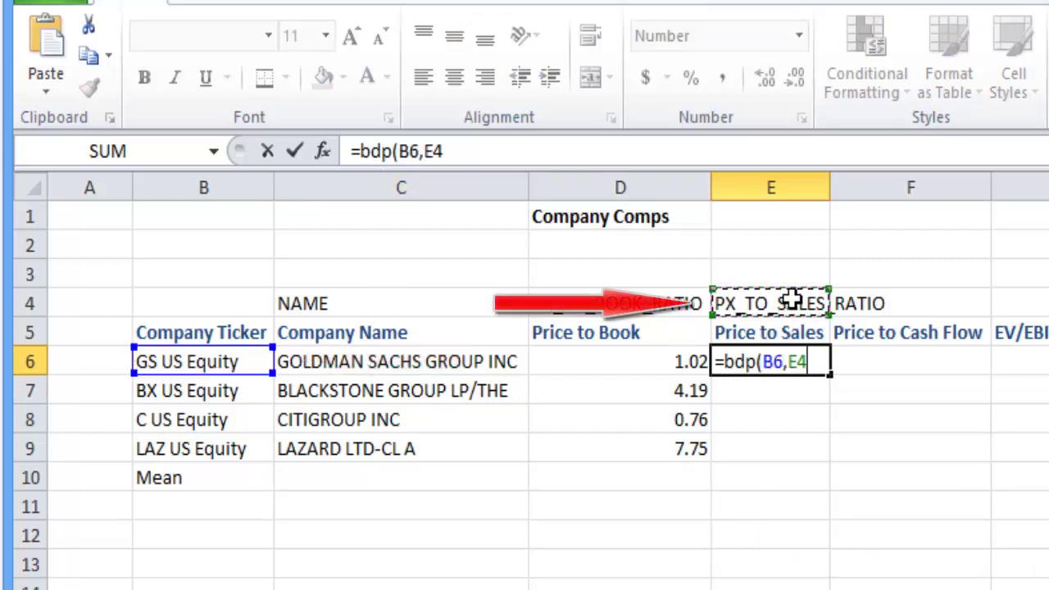
{"action": "type", "text": ")"}
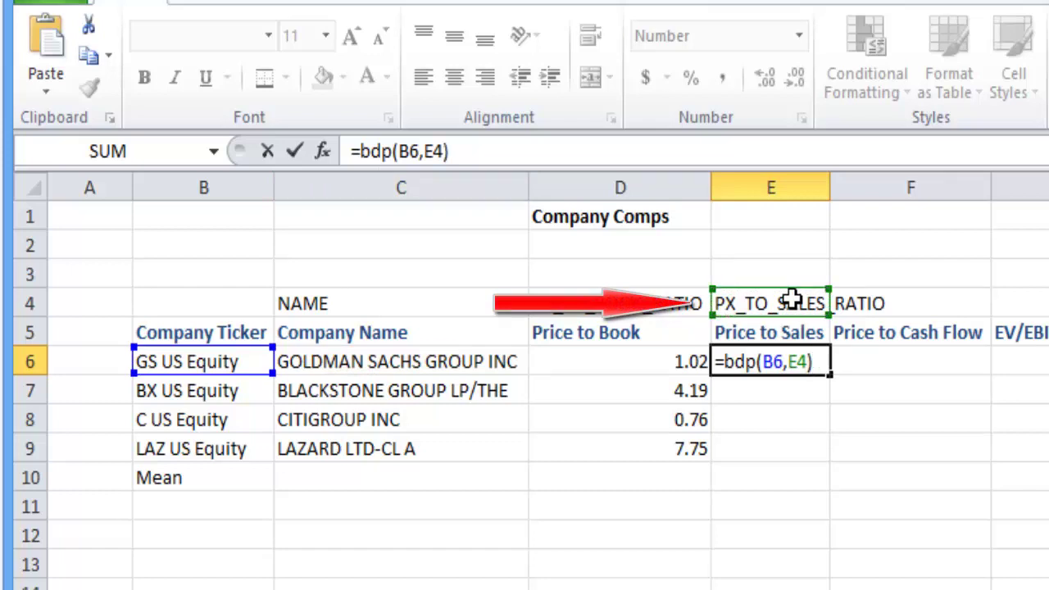
Make E4 absolute and fill down to E9: 1.78, 5.35, 1.56, 1.93
{"action": "double_click", "coordinate": [801, 362]}
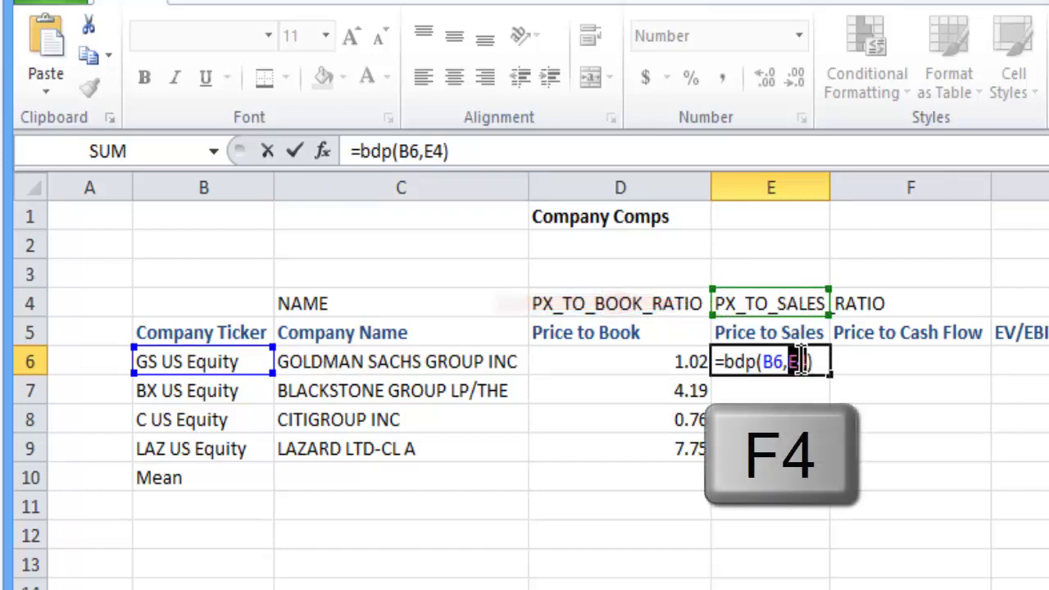
{"action": "key", "text": "F4"}
{"action": "key", "text": "Return"}
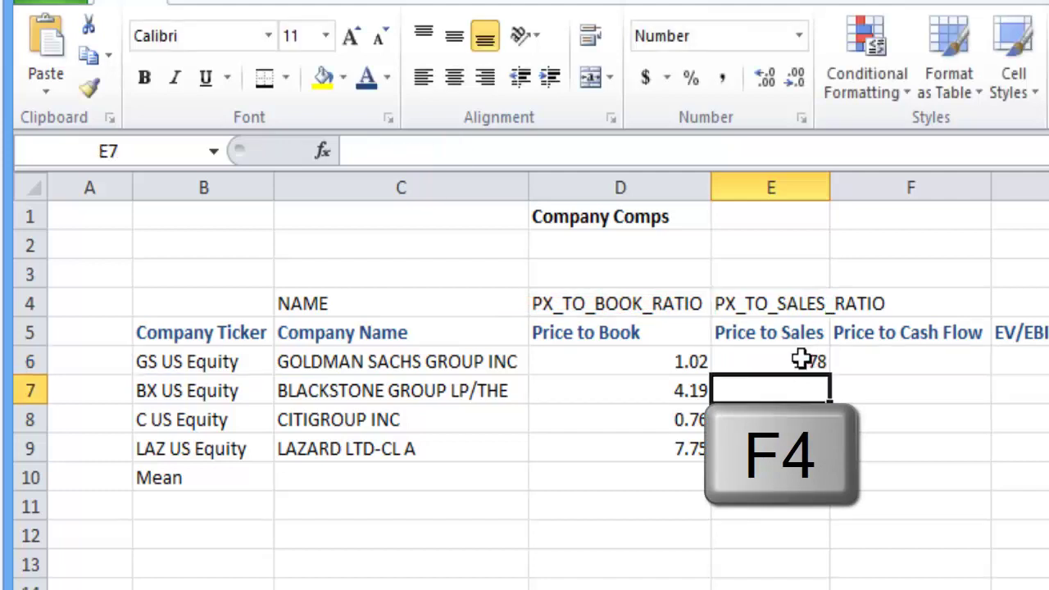
{"action": "left_click", "coordinate": [801, 362]}
{"action": "left_click_drag", "start_coordinate": [830, 375], "coordinate": [818, 452]}
{"action": "left_click", "coordinate": [932, 357]}
Enter PX_TO_CASH_FLOW in F4 and write =bdp(B6,F4) in F6
{"action": "left_click", "coordinate": [925, 305]}
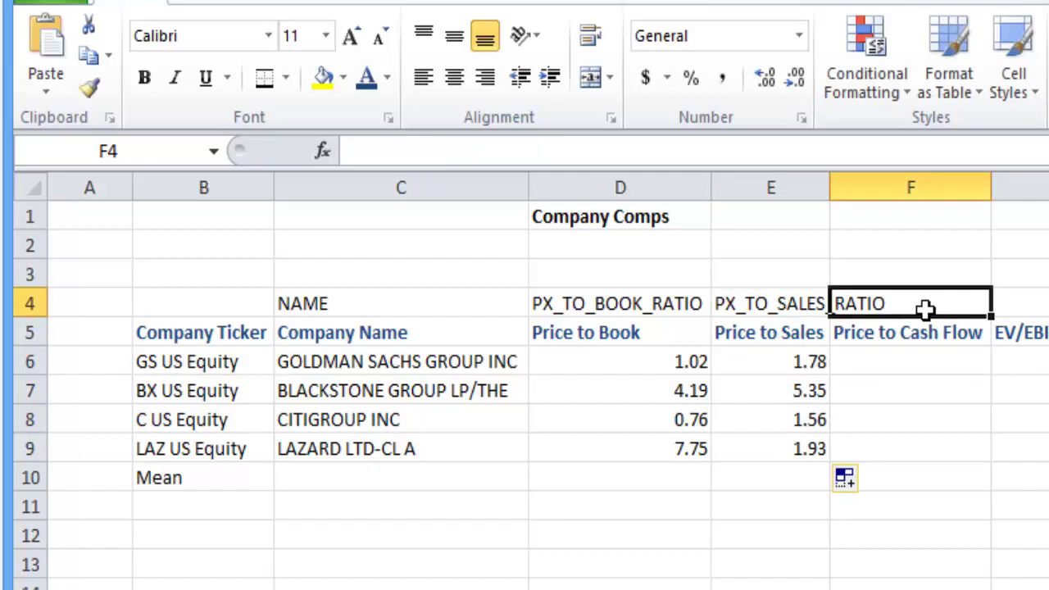
{"action": "type", "text": "PZ"}
{"action": "key", "text": "BackSpace"}
{"action": "type", "text": "X"}
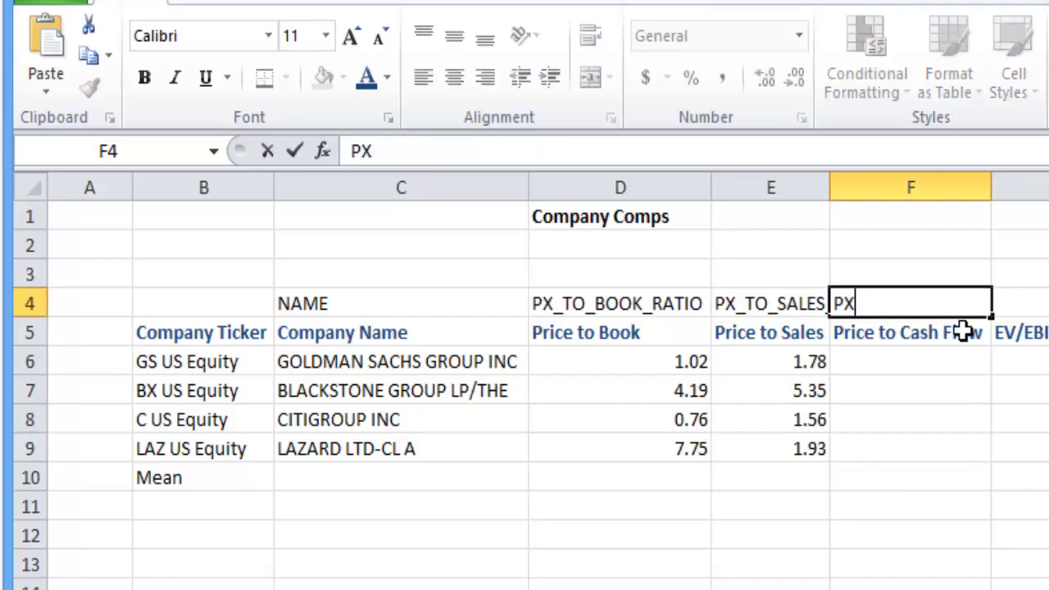
{"action": "type", "text": "_TO_"}
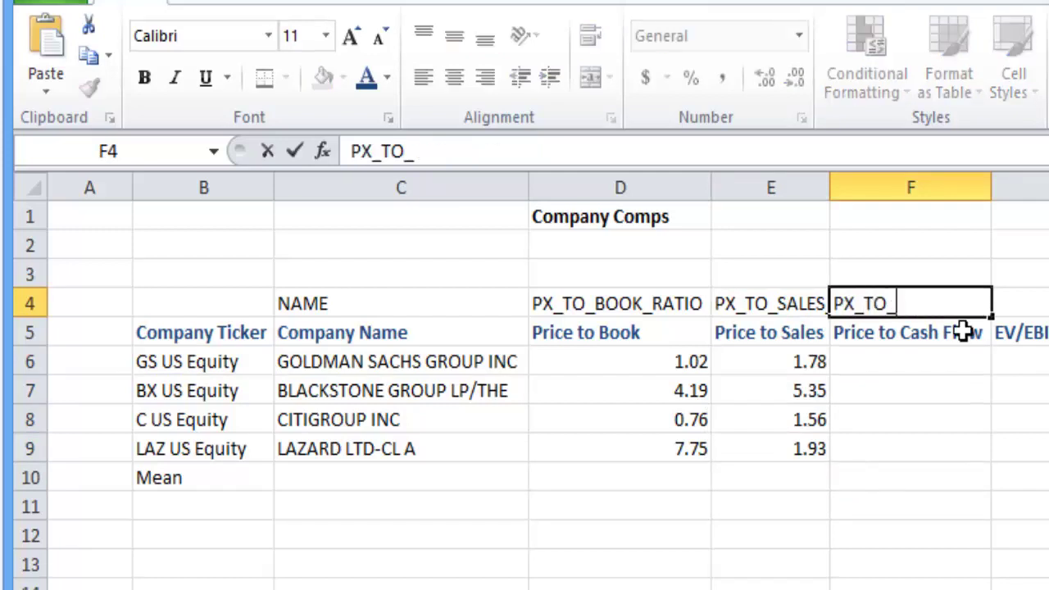
{"action": "type", "text": "CASH_FLOW"}
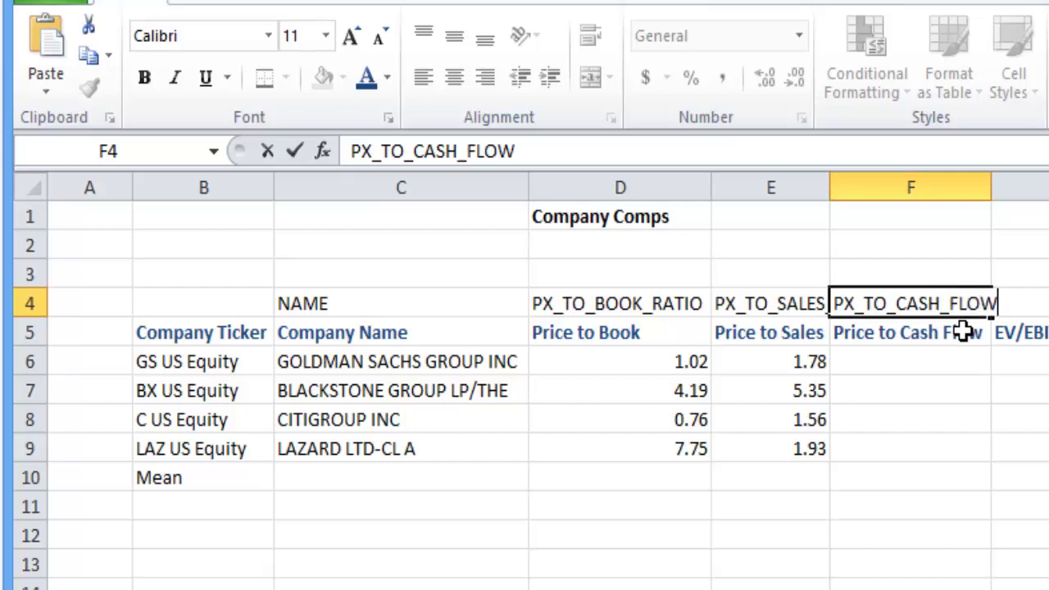
{"action": "key", "text": "Return"}
{"action": "key", "text": "Return"}
{"action": "type", "text": "=bdp("}
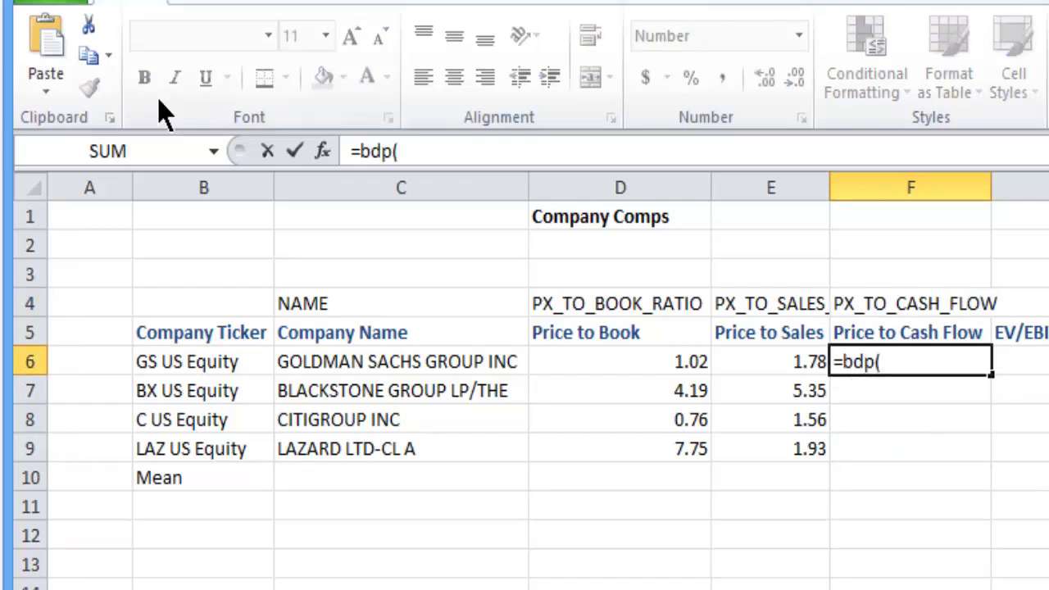
{"action": "left_click", "coordinate": [205, 359]}
{"action": "type", "text": ","}
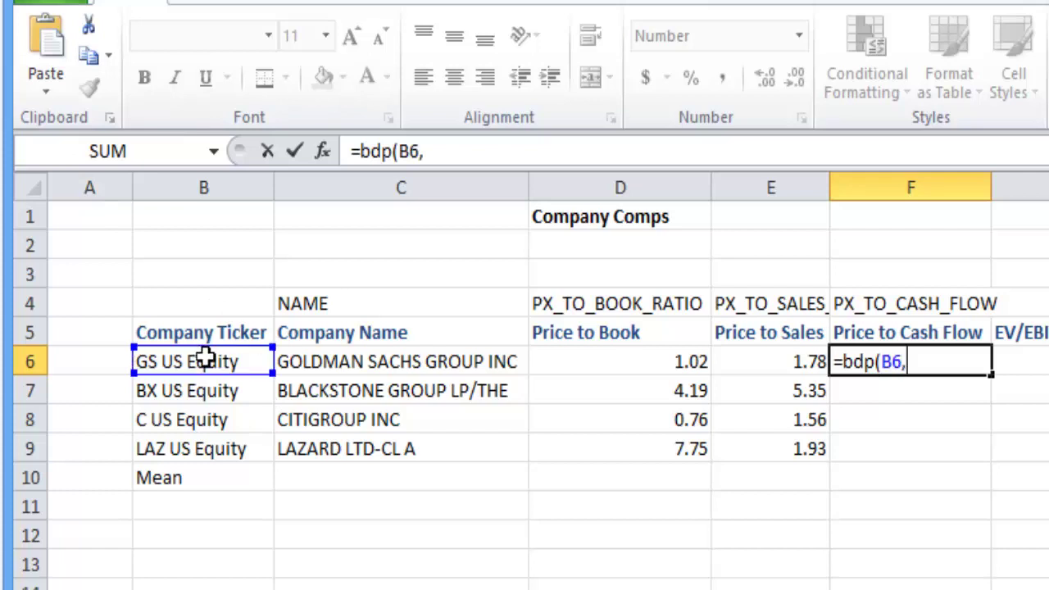
{"action": "left_click", "coordinate": [887, 305]}
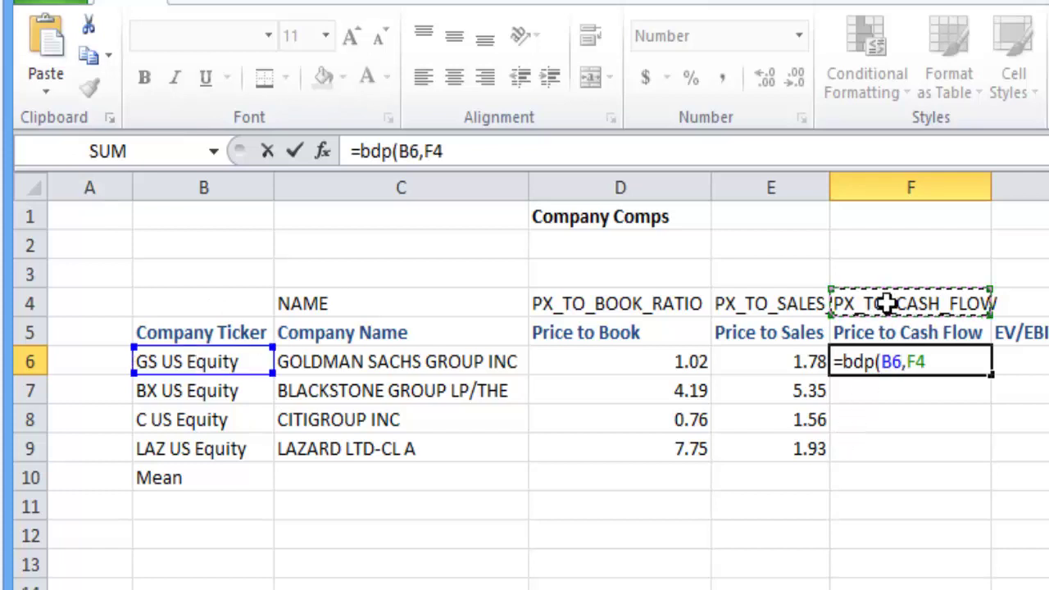
{"action": "type", "text": ")"}
Make F4 absolute and fill down to F9: 21.38, 14.97, 4.24, 7.53
{"action": "double_click", "coordinate": [918, 361]}
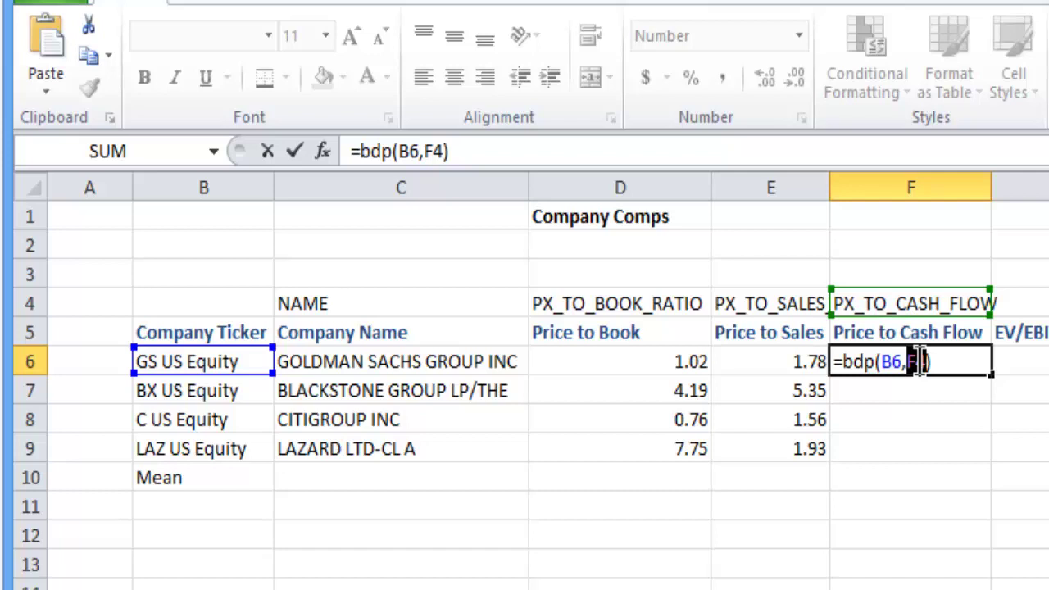
{"action": "key", "text": "F4"}
{"action": "key", "text": "Return"}
{"action": "left_click", "coordinate": [910, 361]}
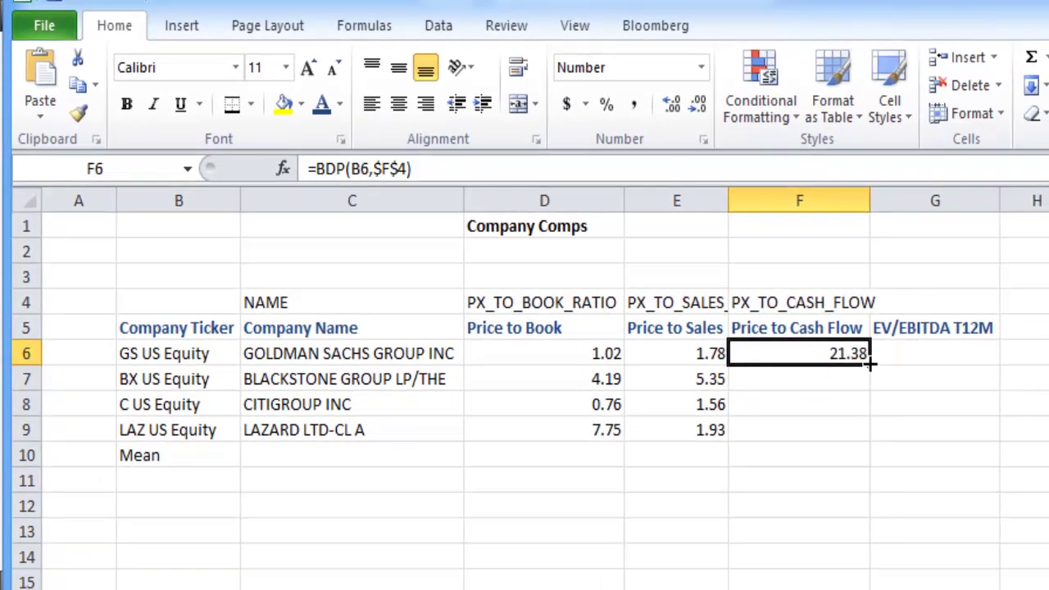
{"action": "left_click_drag", "start_coordinate": [869, 364], "coordinate": [855, 447]}
{"action": "left_click", "coordinate": [905, 375]}
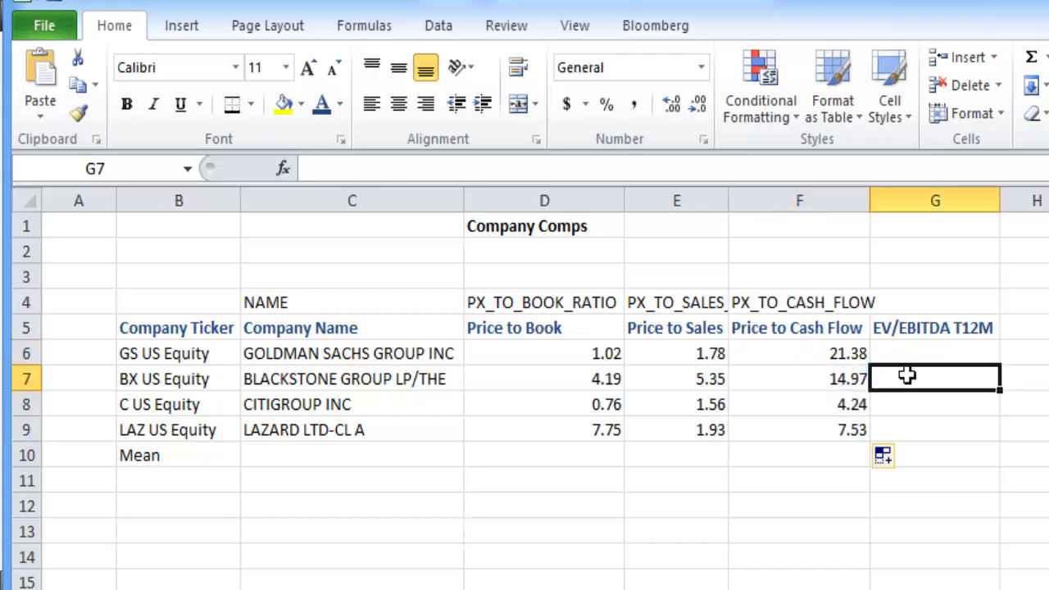
Run an FLDS search for 'ev ebitda', surfacing EV_TO_T12M_EBITDA (RR474) at 26.33
{"action": "left_click", "coordinate": [933, 328]}
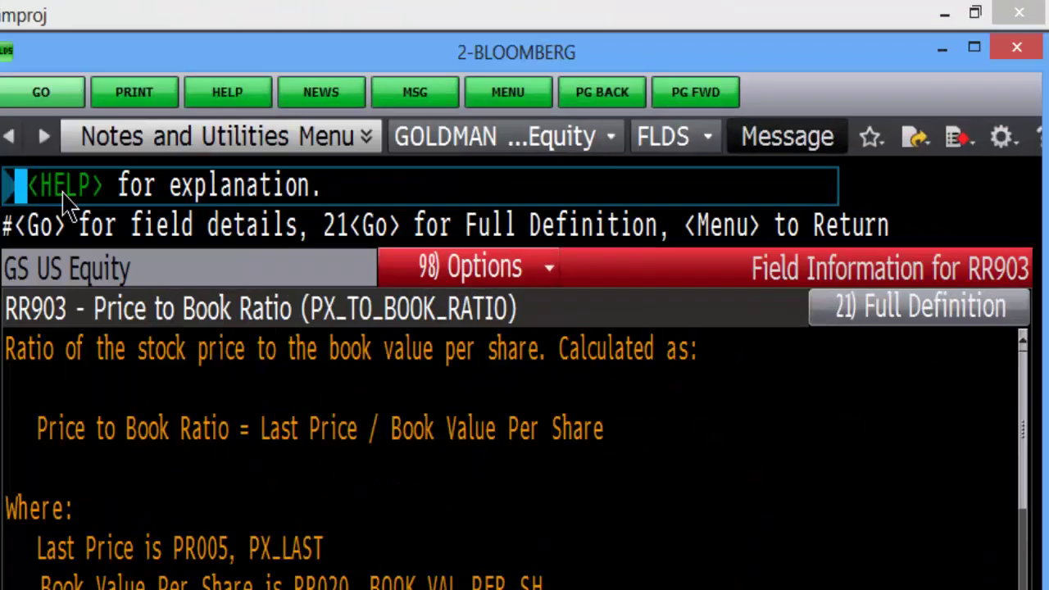
{"action": "type", "text": "F"}
{"action": "key", "text": "BackSpace"}
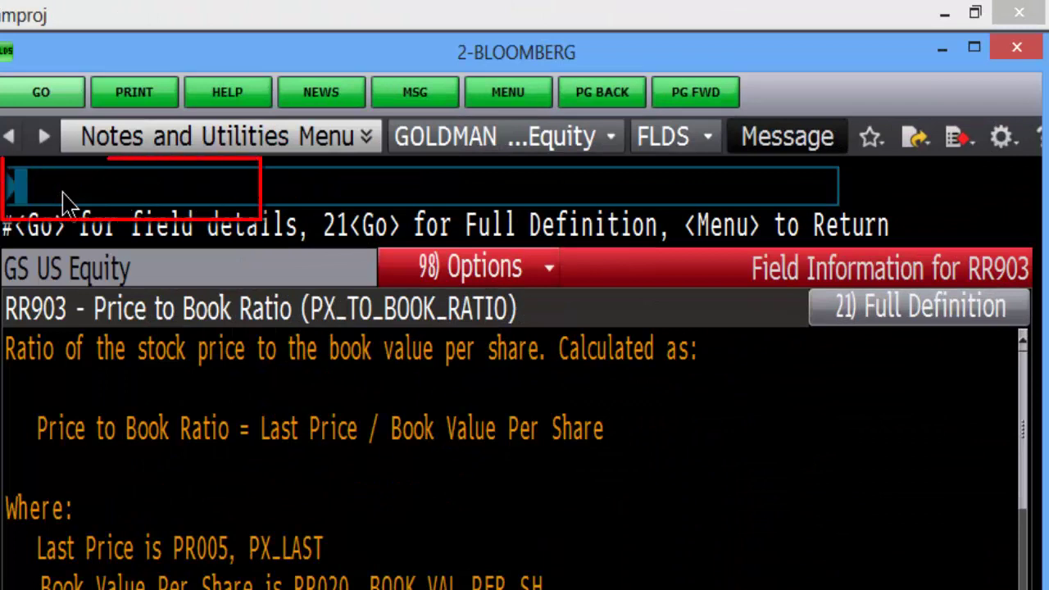
{"action": "type", "text": "FLDS"}
{"action": "key", "text": "Return"}
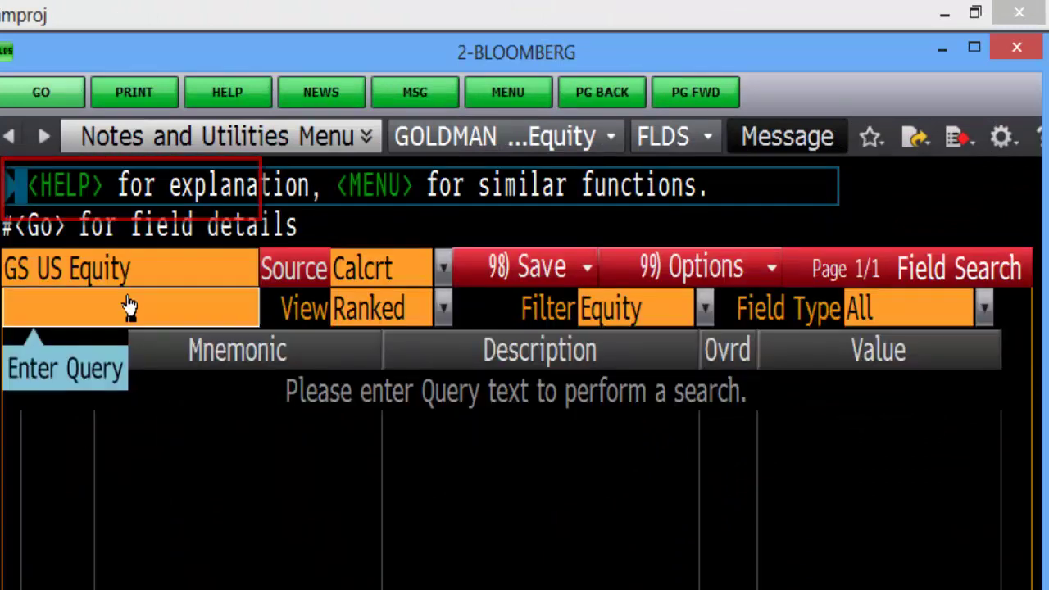
{"action": "type", "text": "ev "}
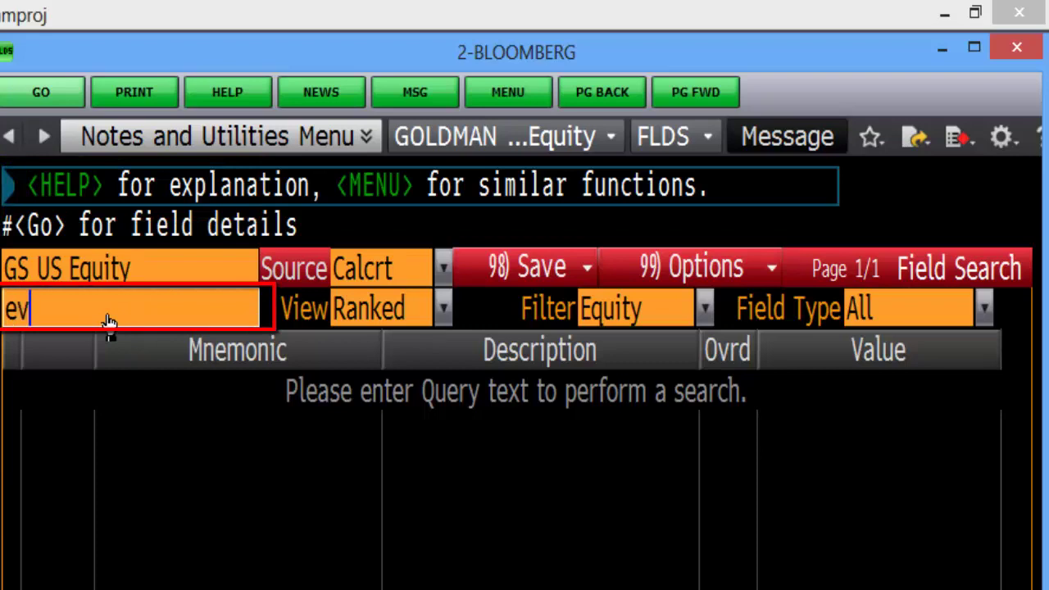
{"action": "type", "text": "ebitda"}
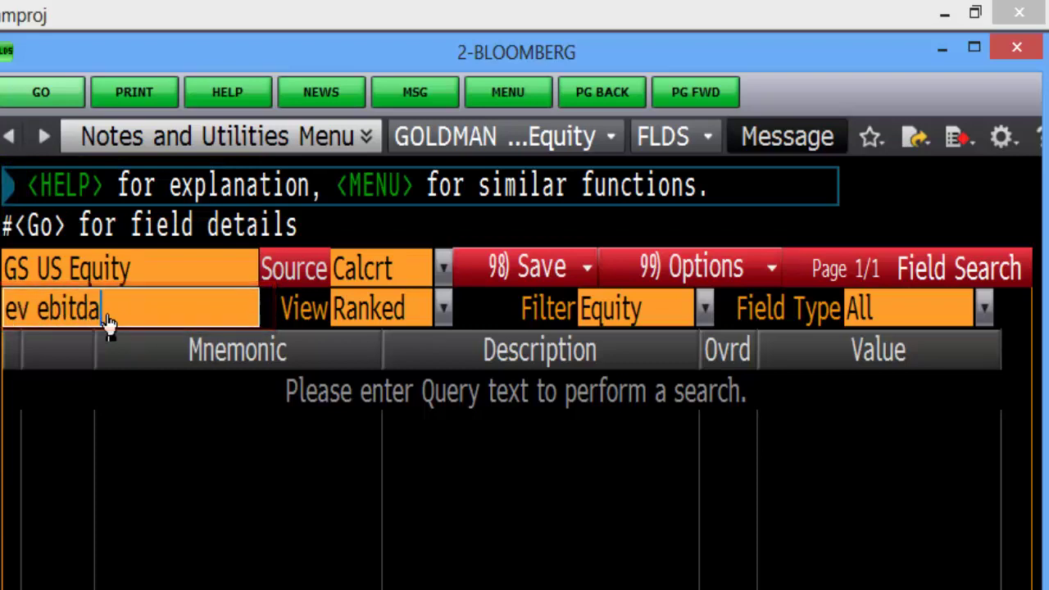
{"action": "key", "text": "Return"}
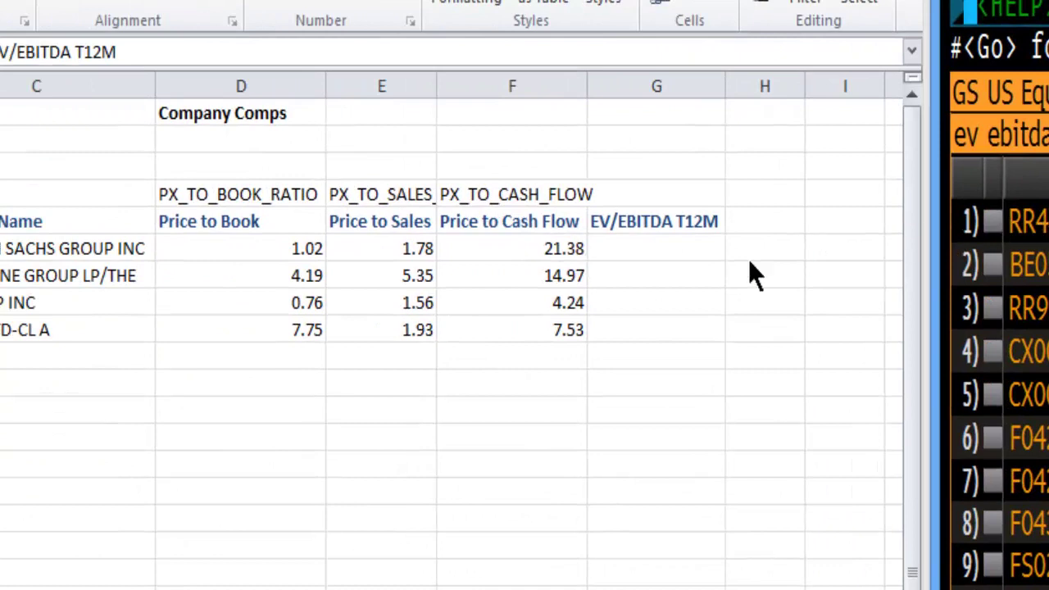
Enter the field name EV_TO_T12M_EBITDA in G4
{"action": "left_click", "coordinate": [653, 195]}
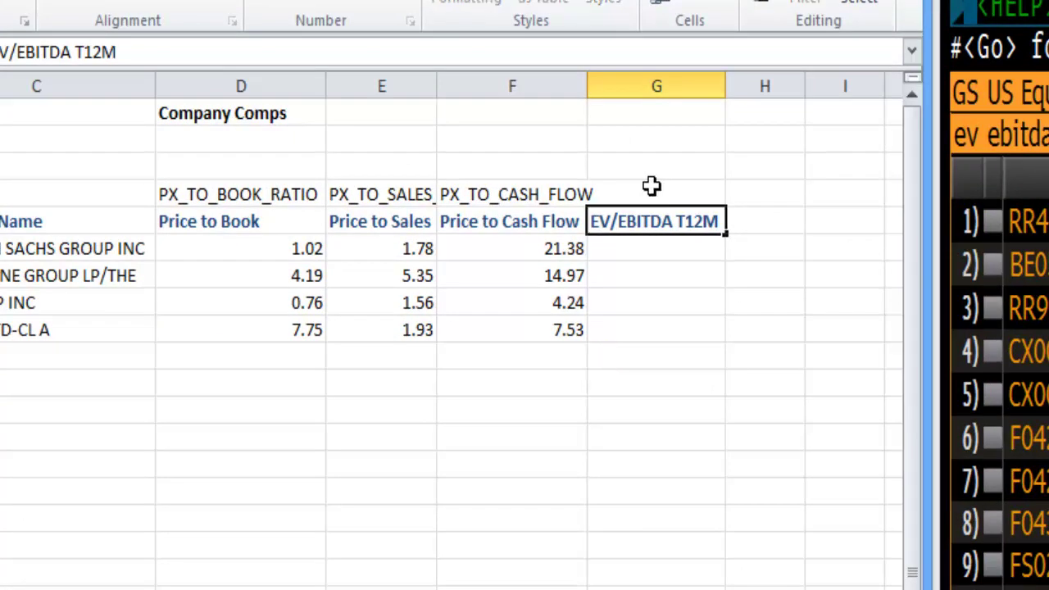
{"action": "left_click", "coordinate": [652, 192]}
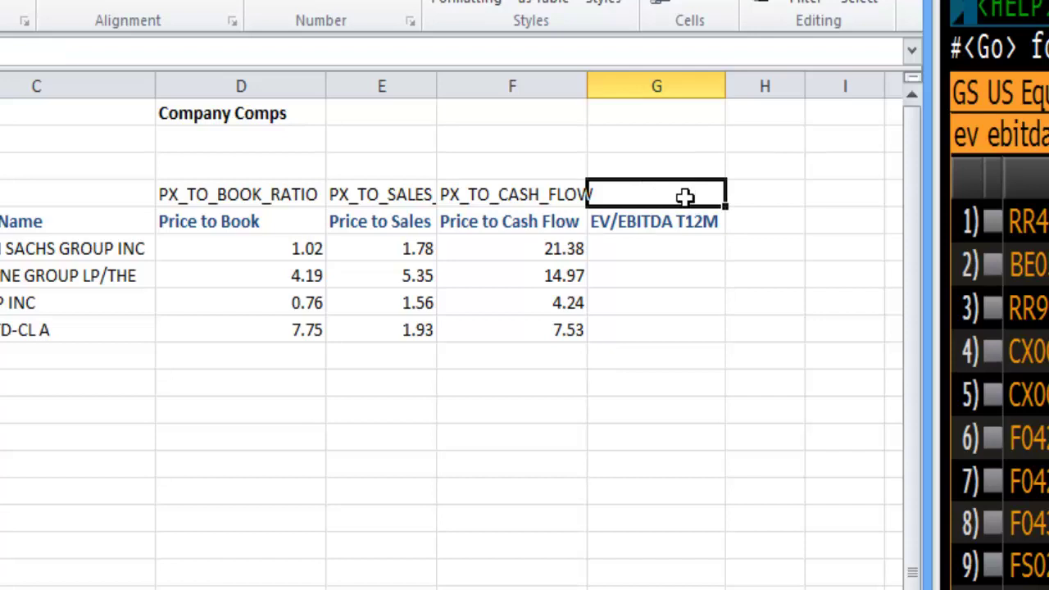
{"action": "type", "text": "EV_"}
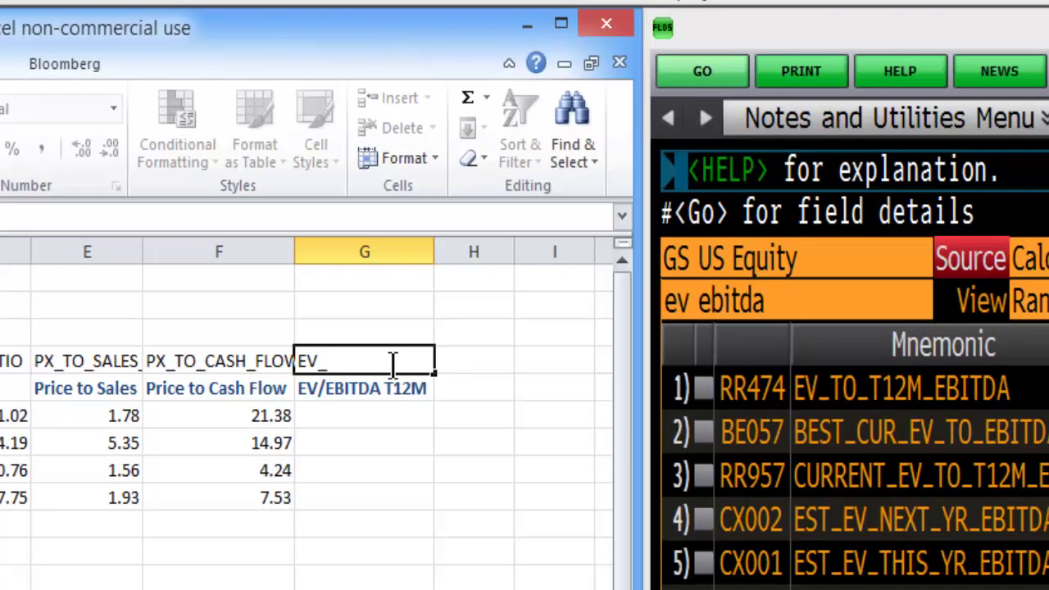
{"action": "type", "text": "TO"}
{"action": "type", "text": "_T12M_EBITDA"}
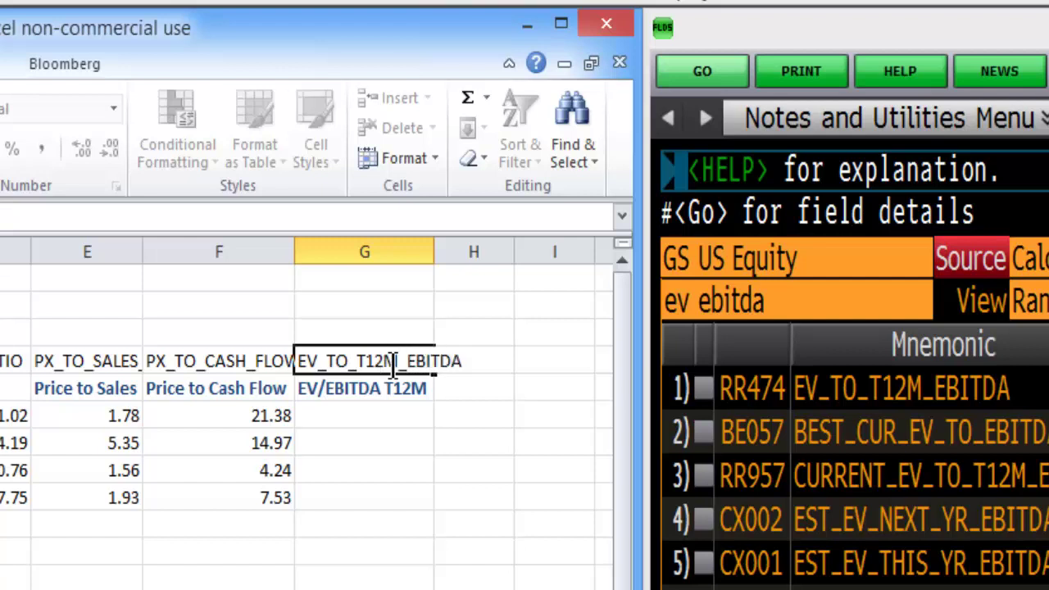
{"action": "key", "text": "Return"}
{"action": "key", "text": "Return"}
Enter =BDP(B6,$G$4) in G6 and fill it down to G9
{"action": "type", "text": "=bed"}
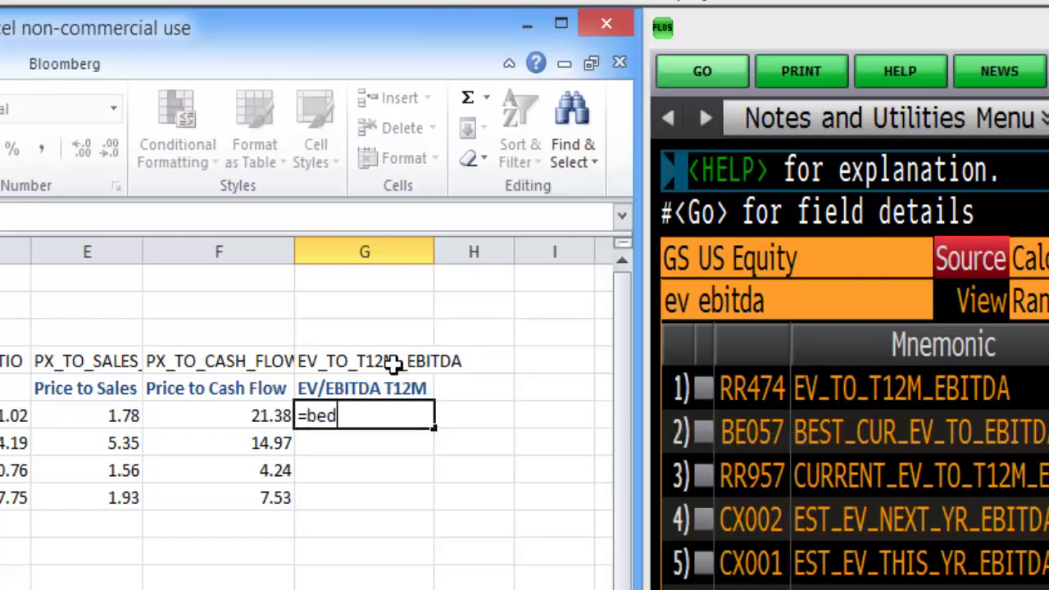
{"action": "key", "text": "BackSpace"}
{"action": "key", "text": "BackSpace"}
{"action": "type", "text": "dp"}
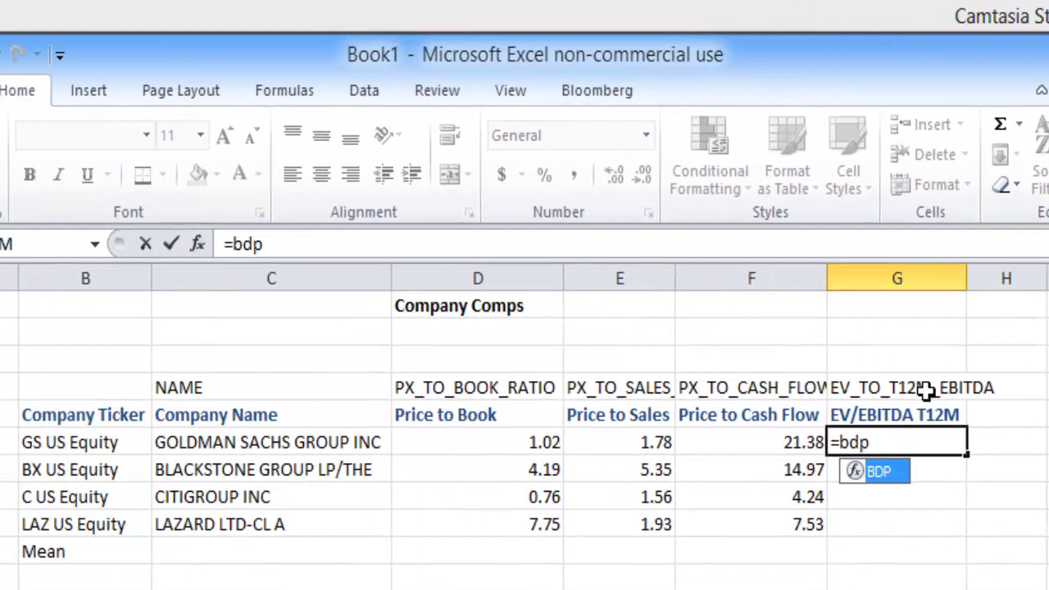
{"action": "type", "text": "("}
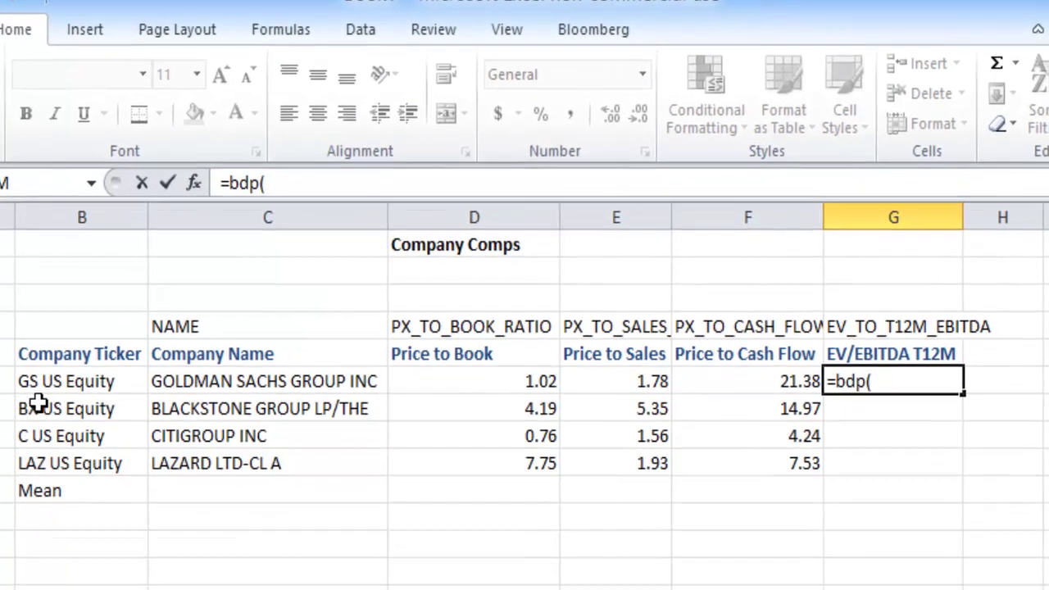
{"action": "left_click", "coordinate": [71, 443]}
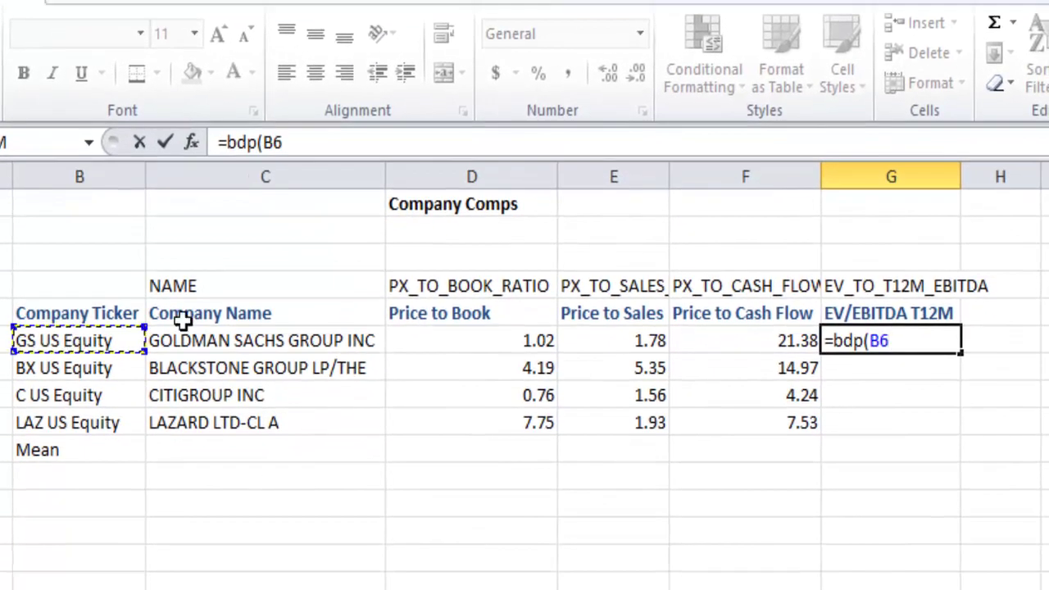
{"action": "type", "text": ","}
{"action": "left_click", "coordinate": [860, 286]}
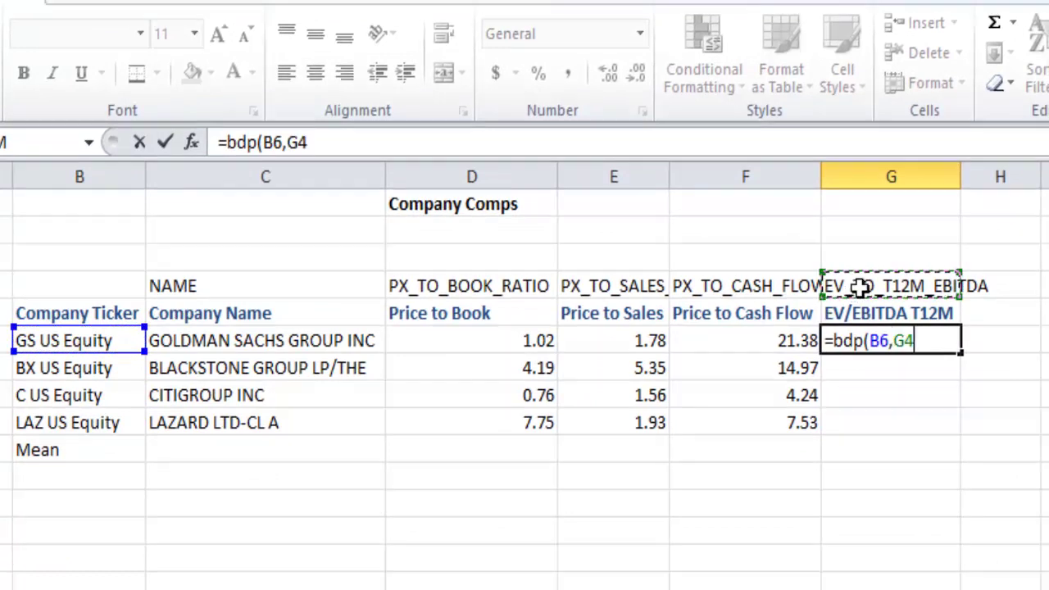
{"action": "type", "text": ")"}
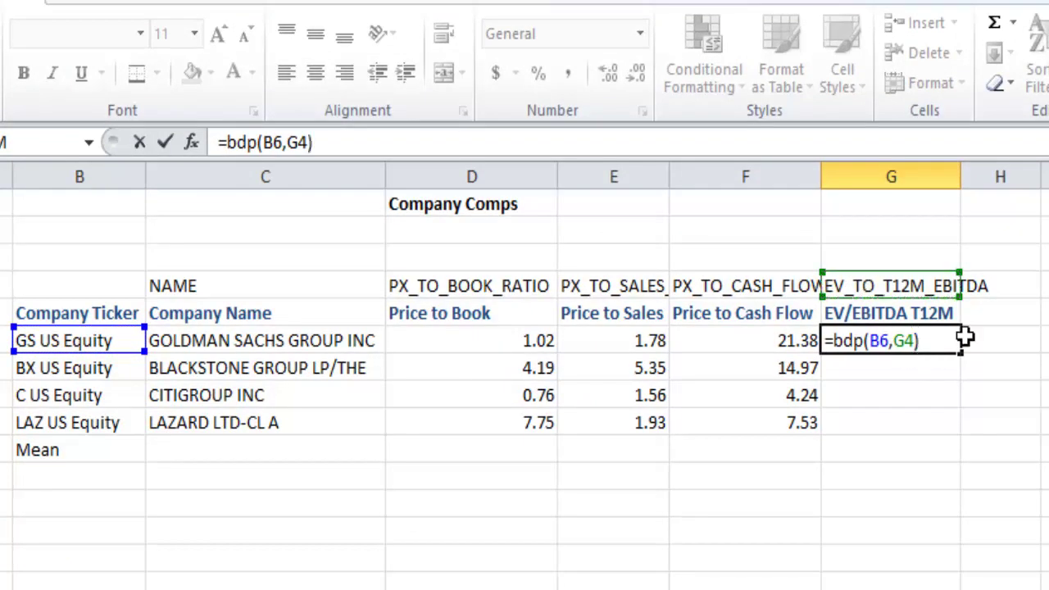
{"action": "double_click", "coordinate": [910, 344]}
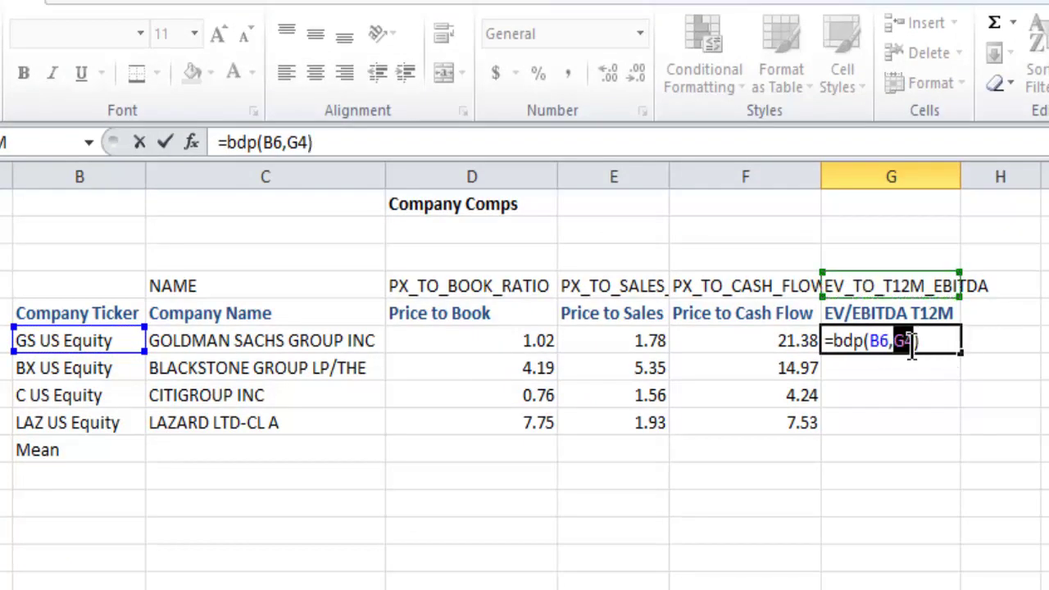
{"action": "key", "text": "F4"}
{"action": "key", "text": "Return"}
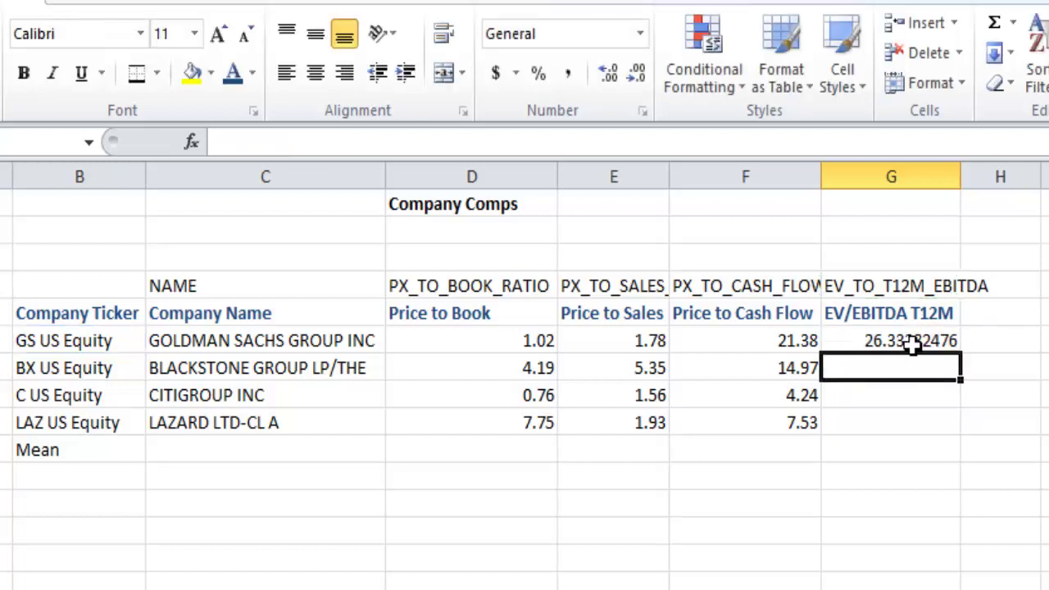
{"action": "left_click", "coordinate": [913, 346]}
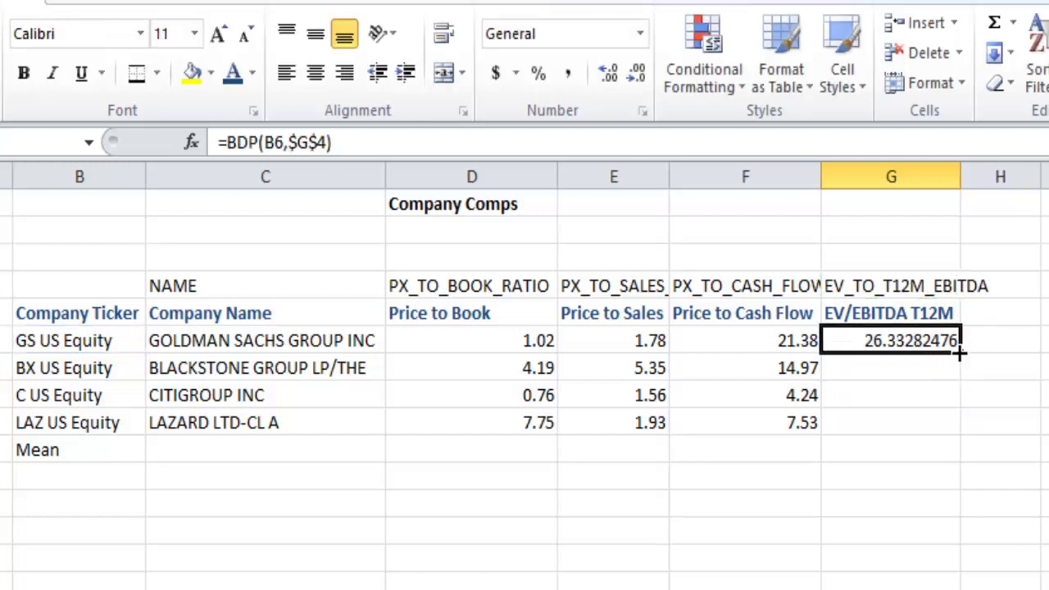
{"action": "left_click_drag", "start_coordinate": [959, 353], "coordinate": [942, 423]}
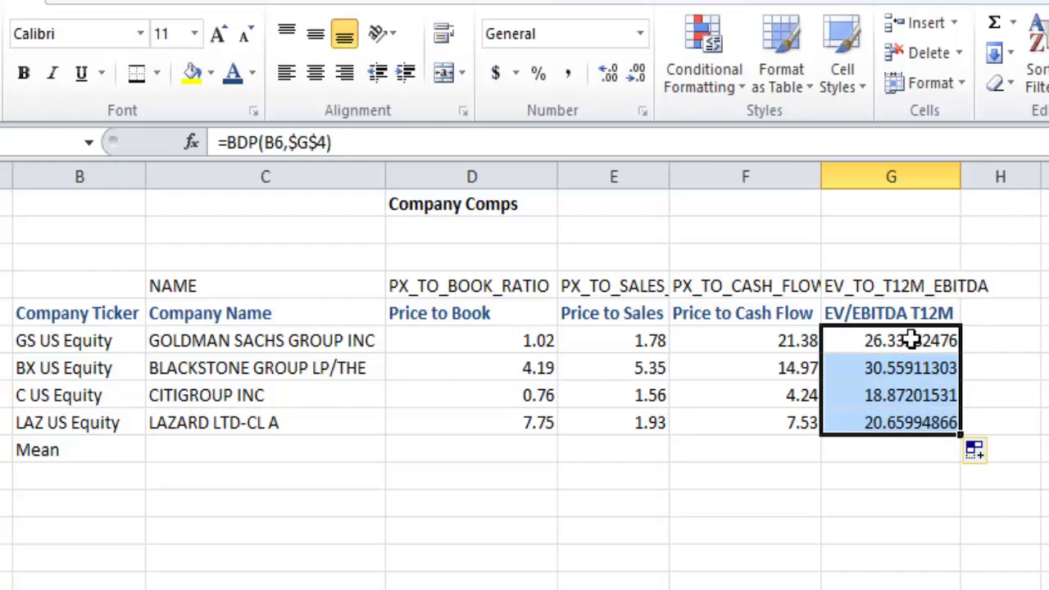
Round the EV/EBITDA values to two decimals: 26.33, 30.56, 18.87, 20.66
{"action": "left_click_drag", "start_coordinate": [910, 340], "coordinate": [943, 425]}
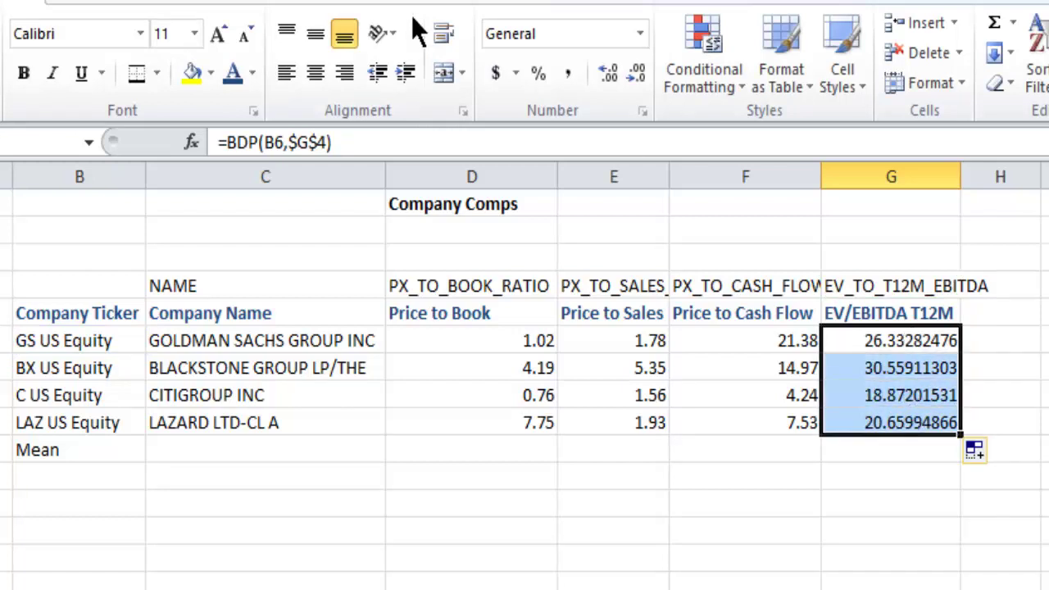
{"action": "left_click", "coordinate": [636, 72]}
{"action": "left_click", "coordinate": [637, 72]}
{"action": "left_click", "coordinate": [636, 72]}
{"action": "left_click", "coordinate": [636, 72]}
{"action": "left_click", "coordinate": [637, 72]}
{"action": "left_click", "coordinate": [636, 72]}
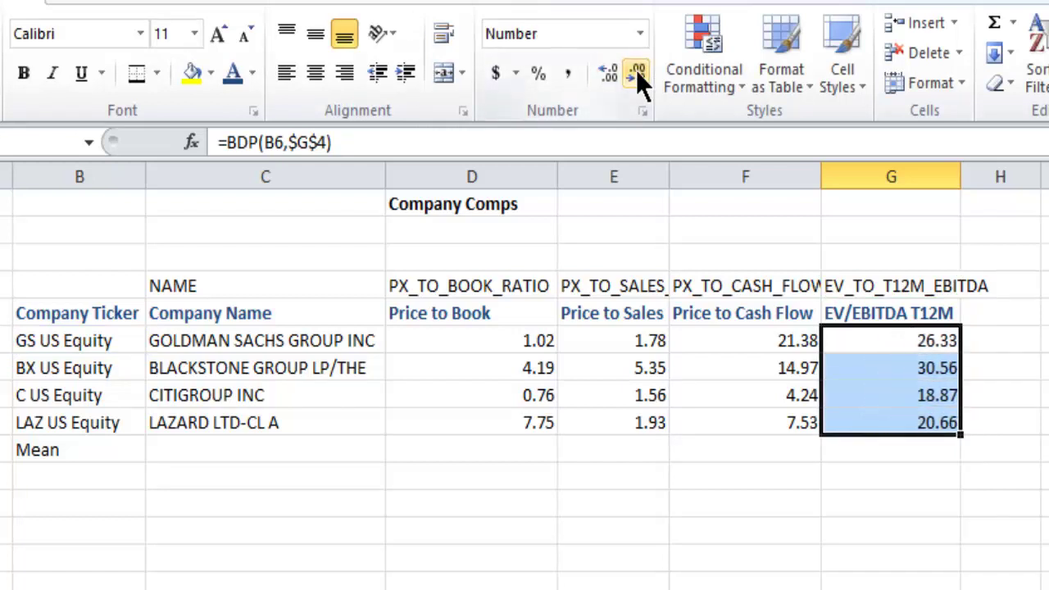
{"action": "left_click", "coordinate": [825, 495]}
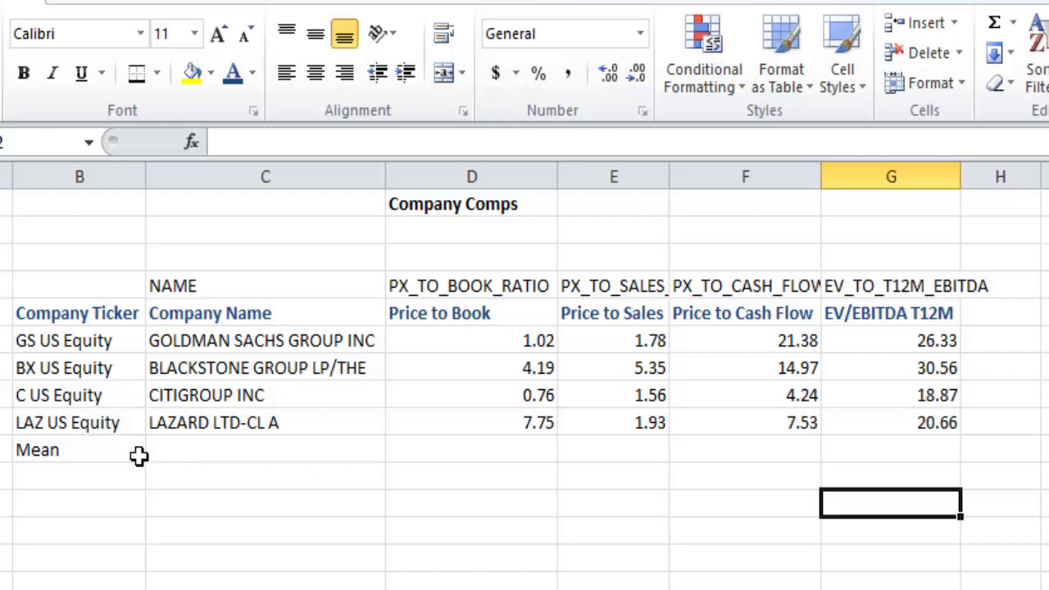
Enter =AVERAGE(D6:D9) in D10 and copy it across to G10
{"action": "left_click", "coordinate": [513, 449]}
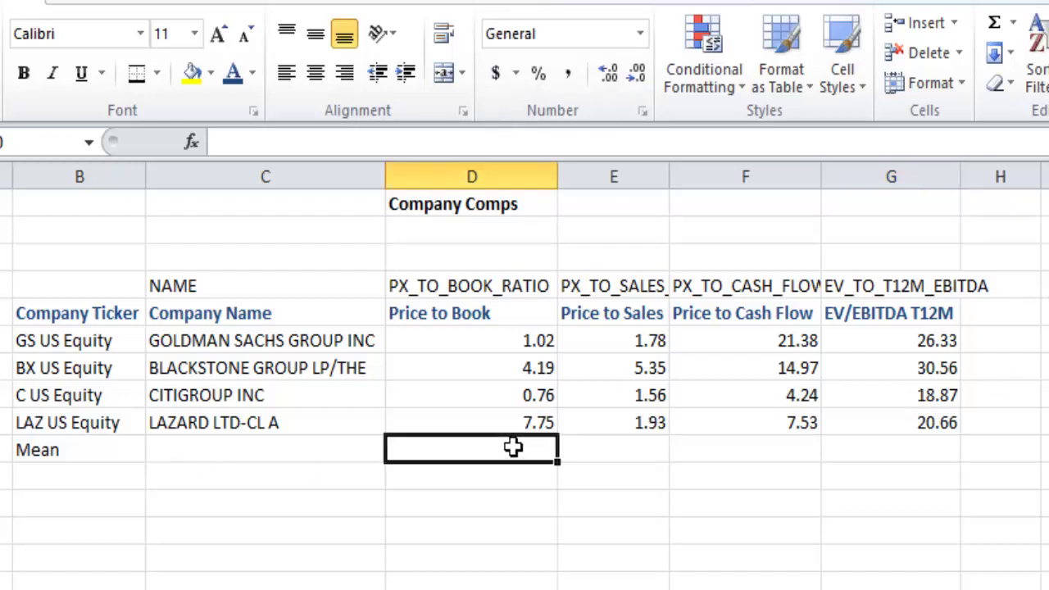
{"action": "type", "text": "=Aver"}
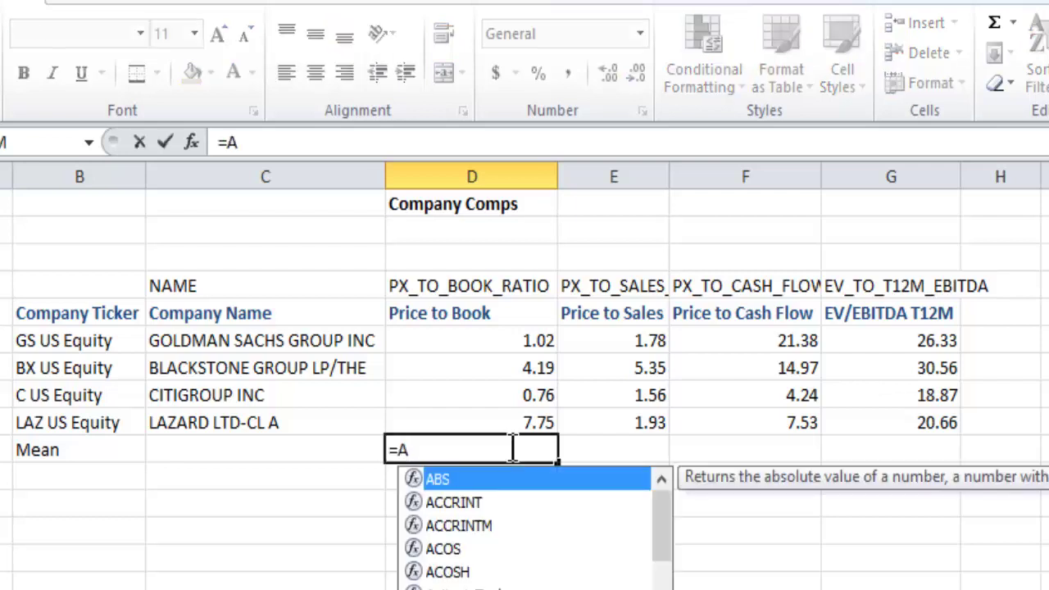
{"action": "double_click", "coordinate": [480, 478]}
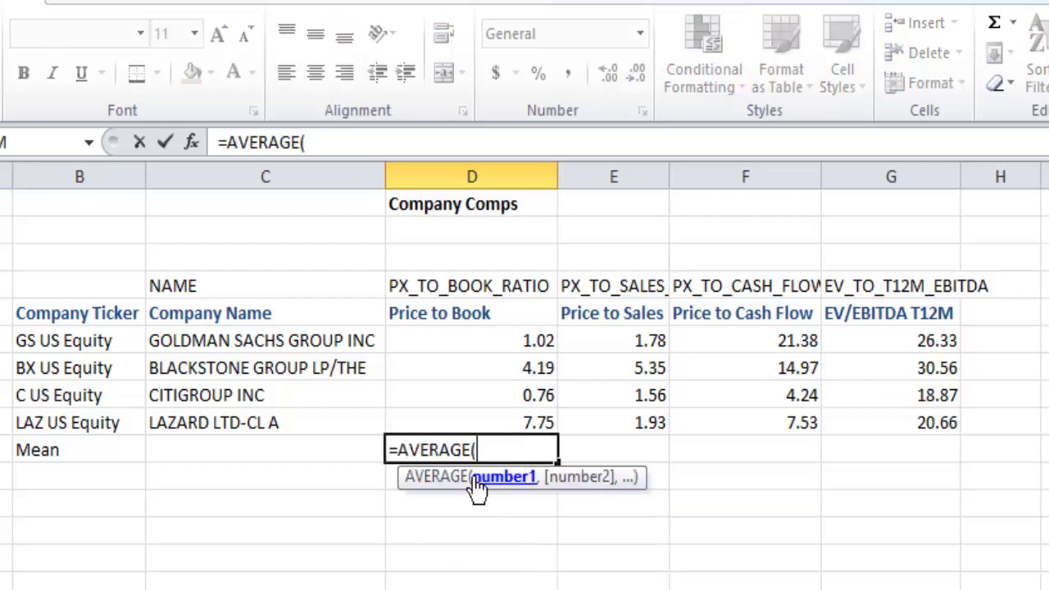
{"action": "left_click_drag", "start_coordinate": [533, 331], "coordinate": [537, 422]}
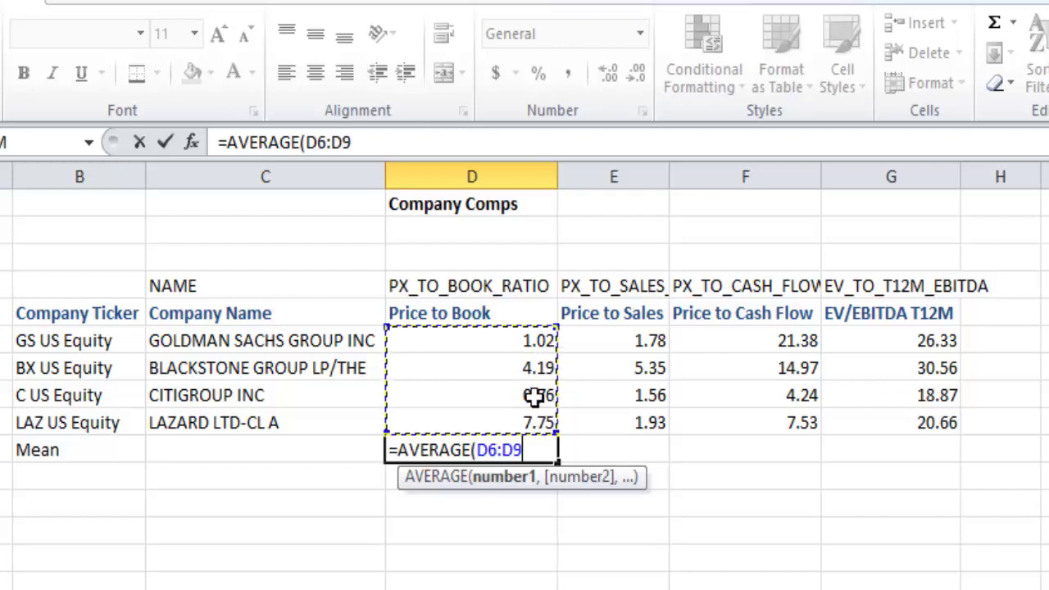
{"action": "left_click", "coordinate": [373, 135]}
{"action": "type", "text": ")"}
{"action": "key", "text": "Return"}
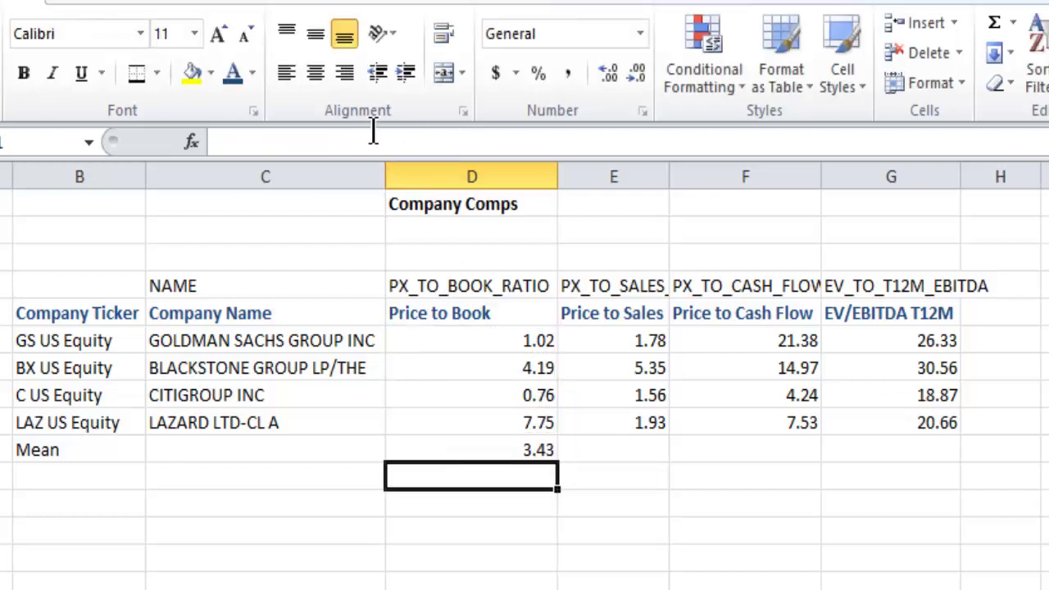
{"action": "left_click", "coordinate": [525, 450]}
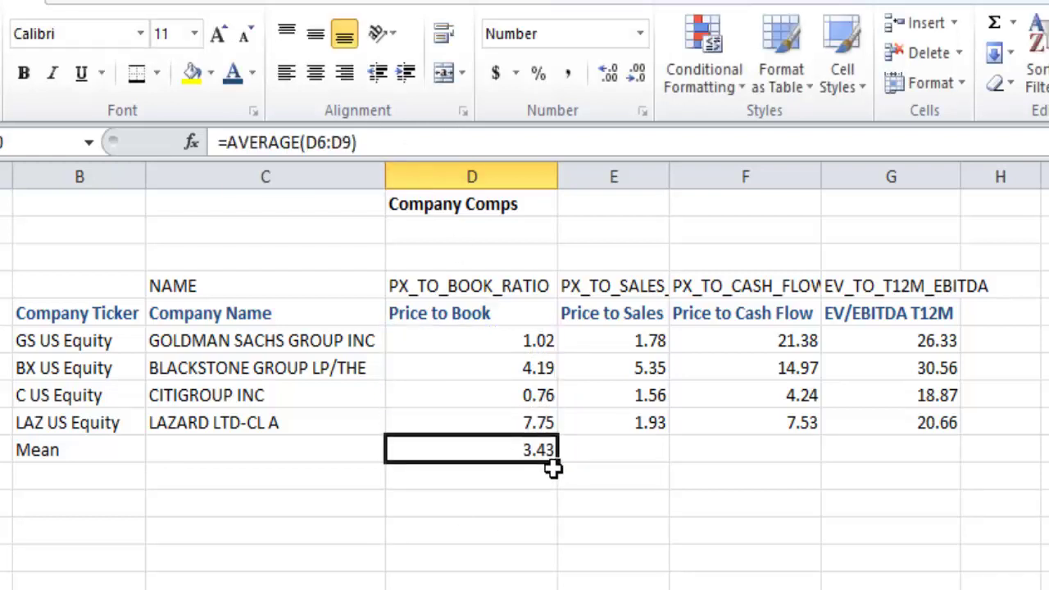
{"action": "left_click_drag", "start_coordinate": [555, 463], "coordinate": [916, 467]}
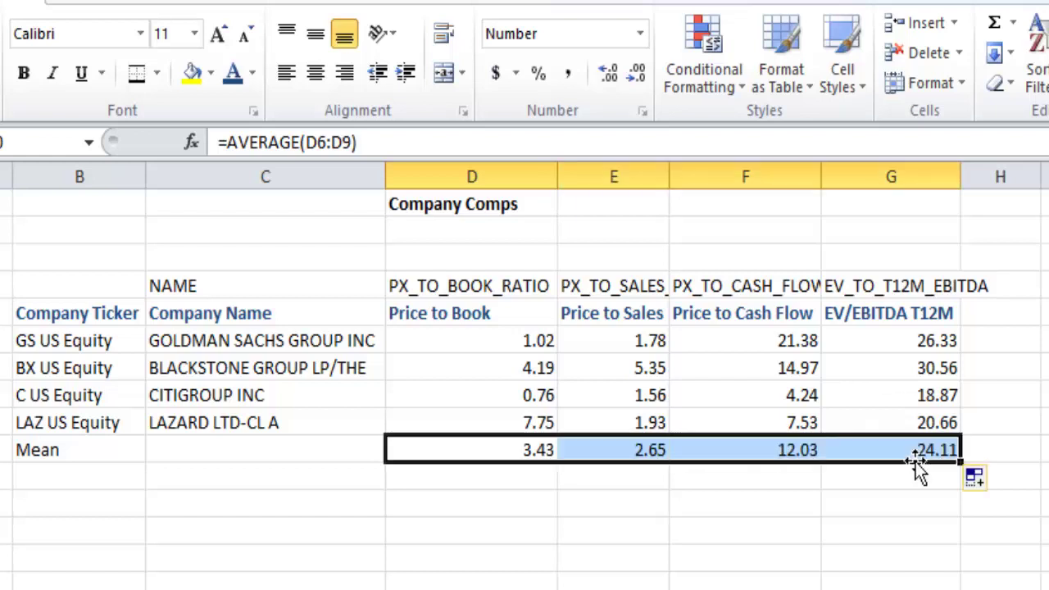
{"action": "left_click", "coordinate": [745, 477]}
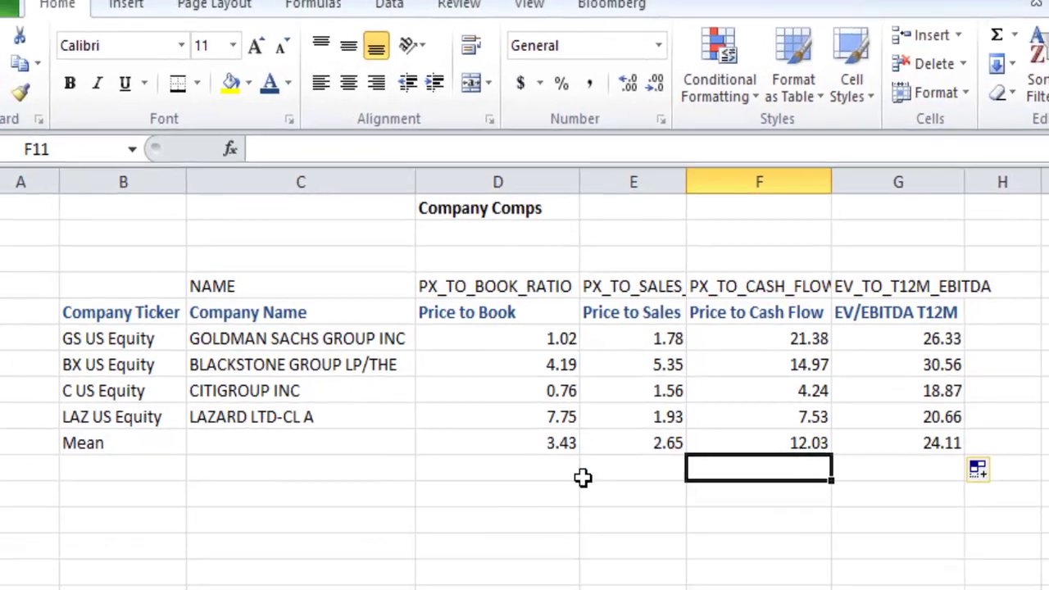
Make the Mean row (B10:G10) bold
{"action": "left_click_drag", "start_coordinate": [92, 446], "coordinate": [868, 436]}
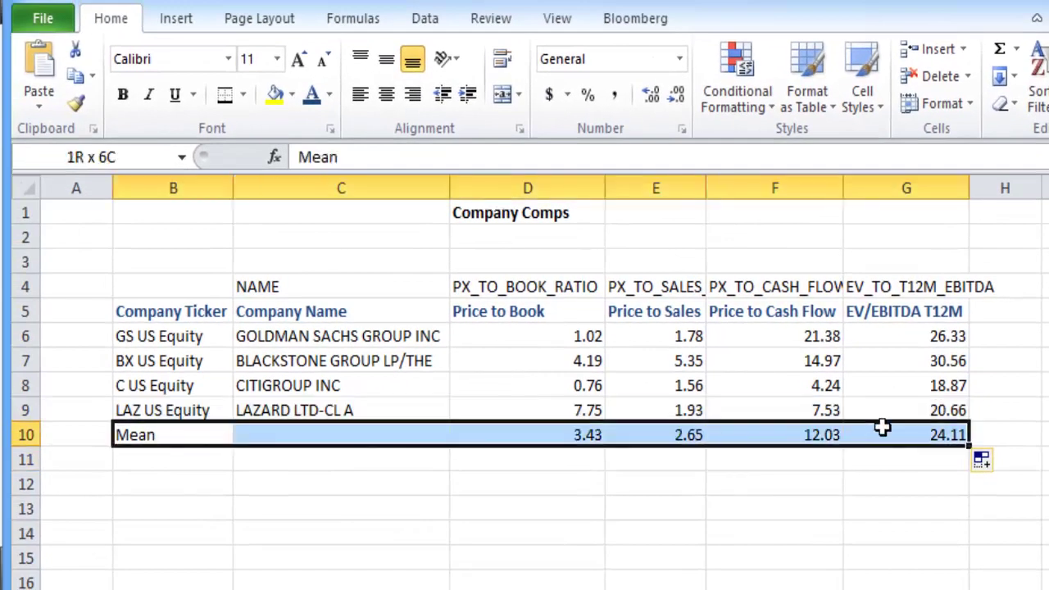
{"action": "left_click", "coordinate": [122, 94]}
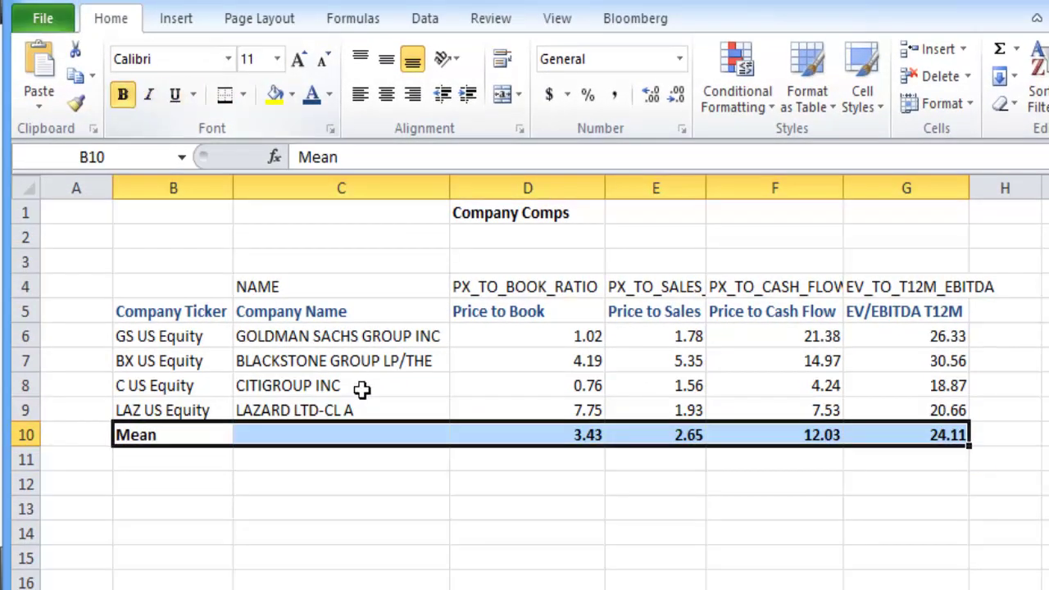
{"action": "left_click", "coordinate": [297, 436]}
{"action": "left_click", "coordinate": [211, 452]}
Put the Mean label into C10, under the Company Name column
{"action": "left_click", "coordinate": [205, 432]}
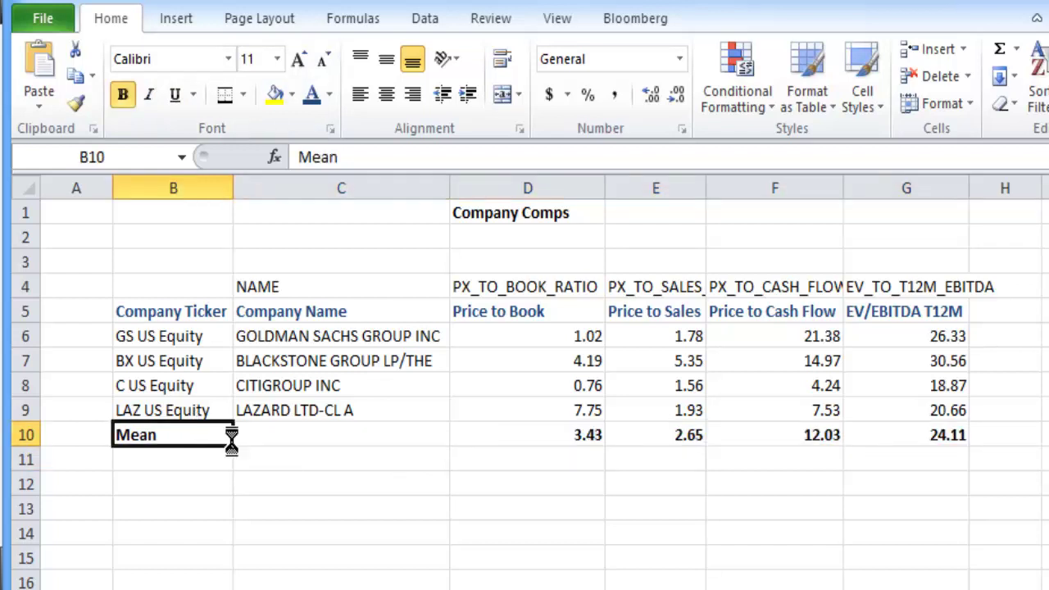
{"action": "key", "text": "ctrl+c"}
{"action": "key", "text": "Right"}
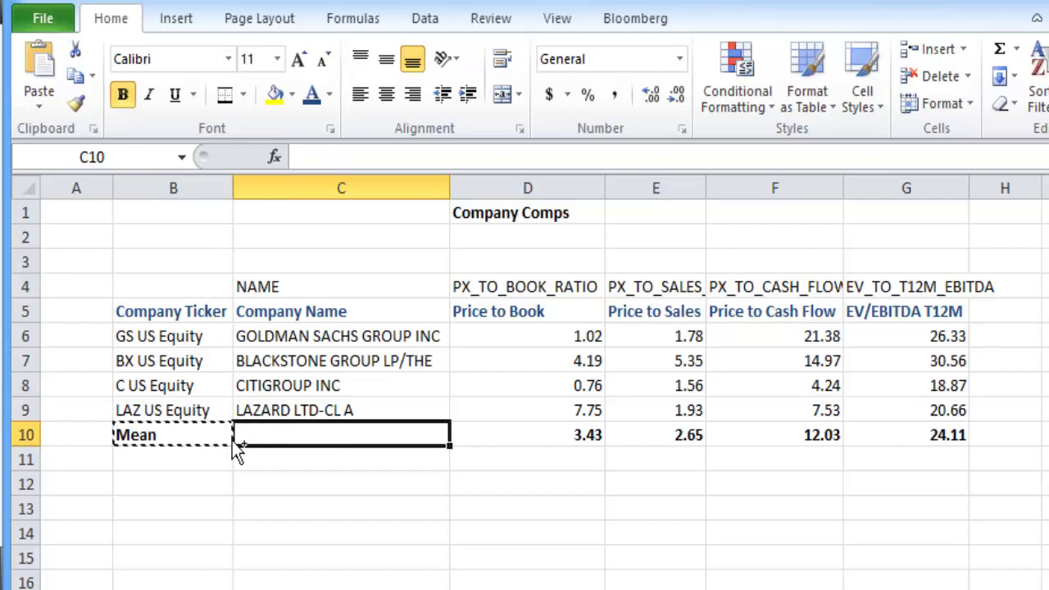
{"action": "key", "text": "ctrl+v"}
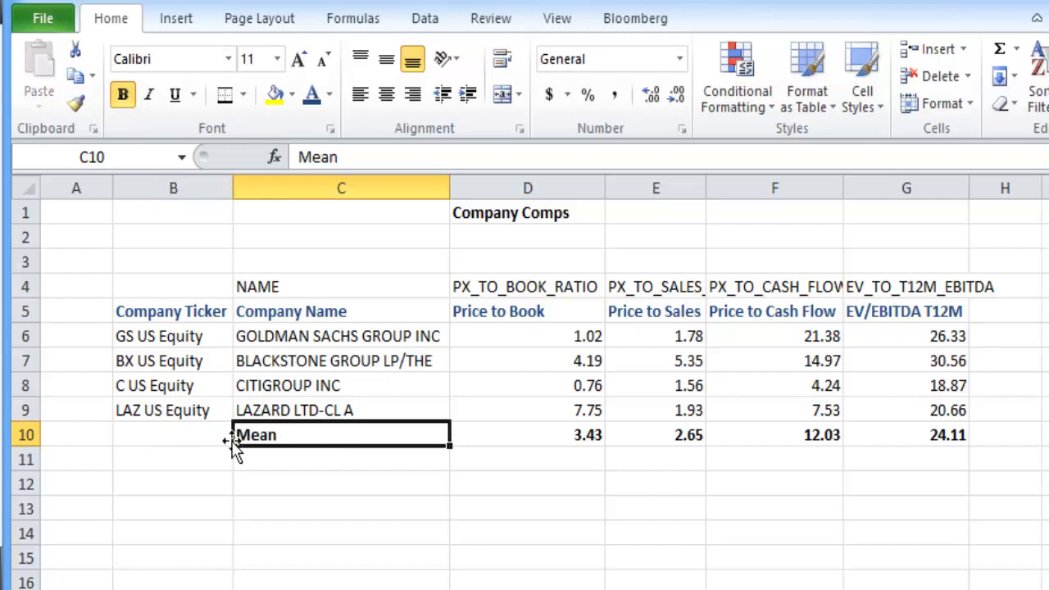
Hide the Company Ticker column B and the Bloomberg field-code row 4
{"action": "right_click", "coordinate": [215, 189]}
{"action": "left_click", "coordinate": [303, 490]}
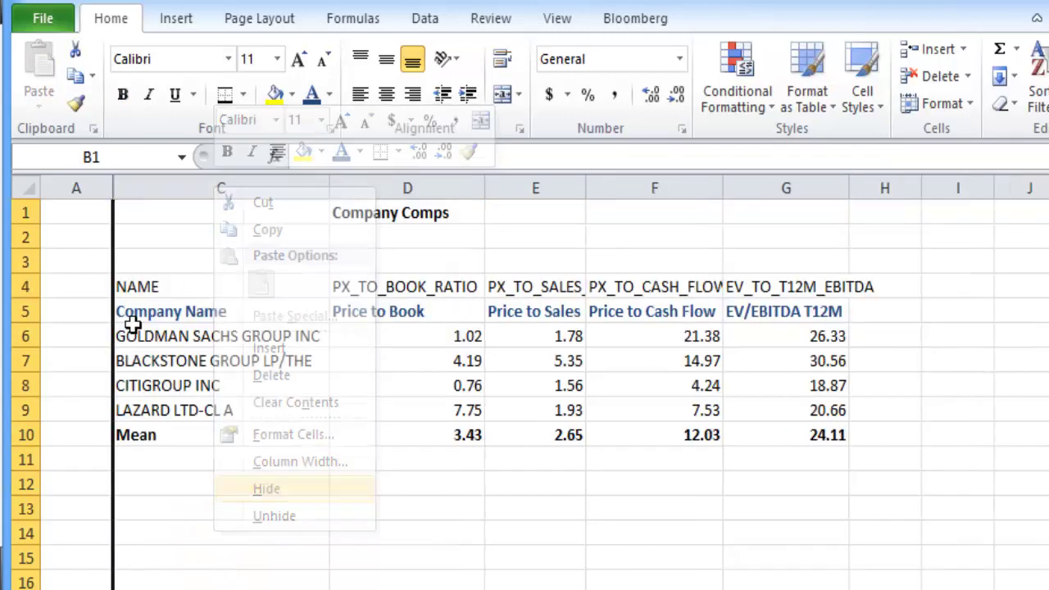
{"action": "left_click", "coordinate": [179, 288]}
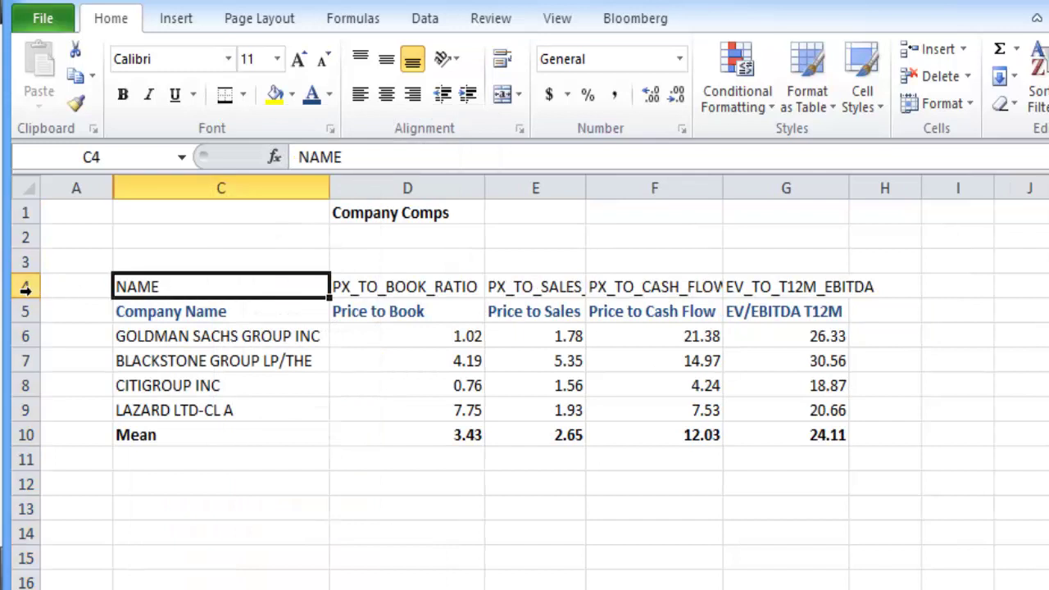
{"action": "right_click", "coordinate": [23, 289]}
{"action": "left_click", "coordinate": [117, 584]}
{"action": "left_click", "coordinate": [766, 418]}
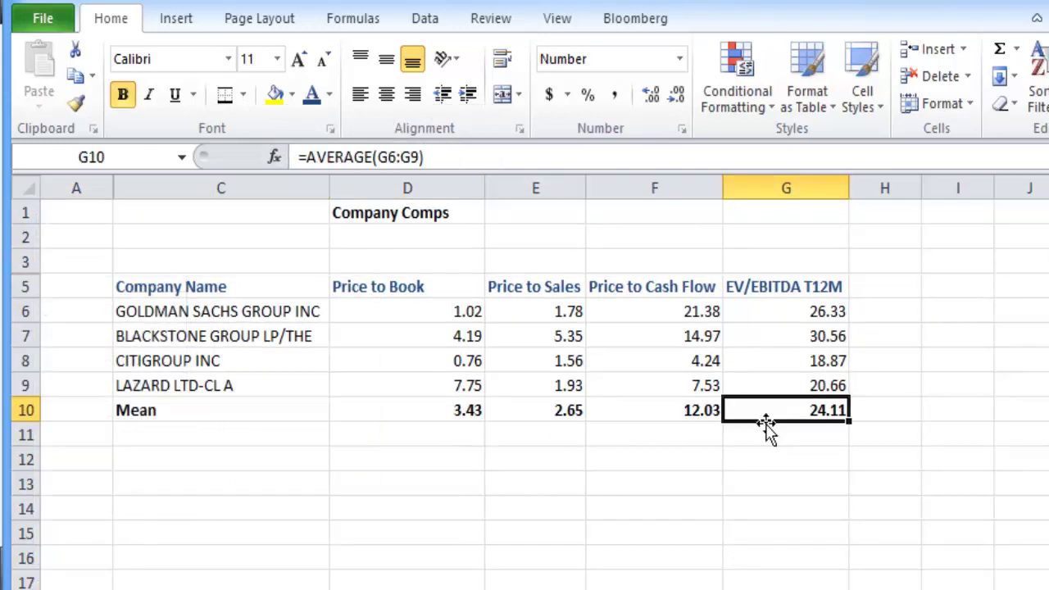
{"action": "left_click", "coordinate": [898, 502]}
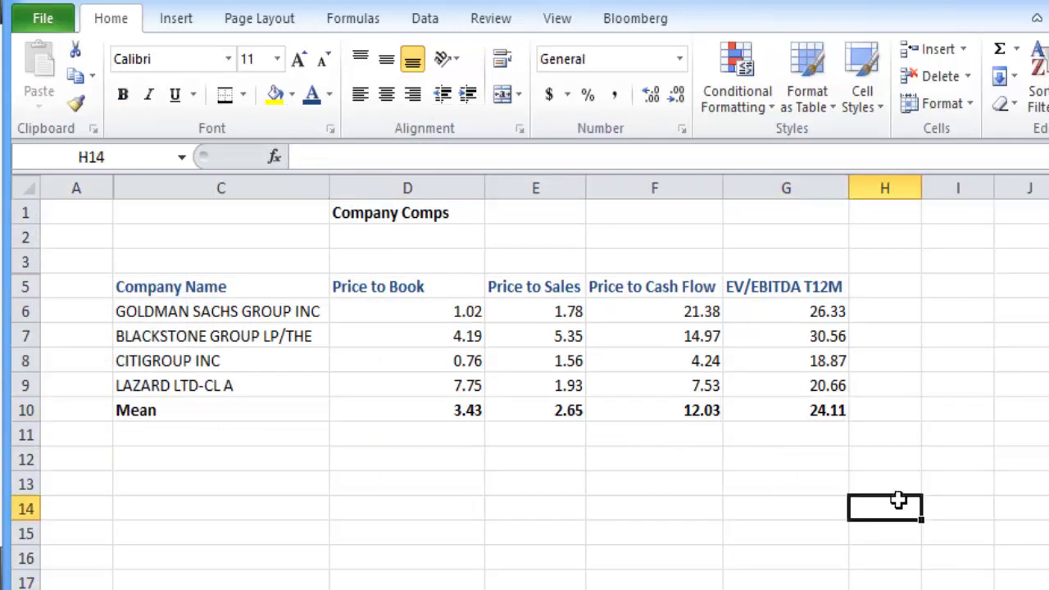